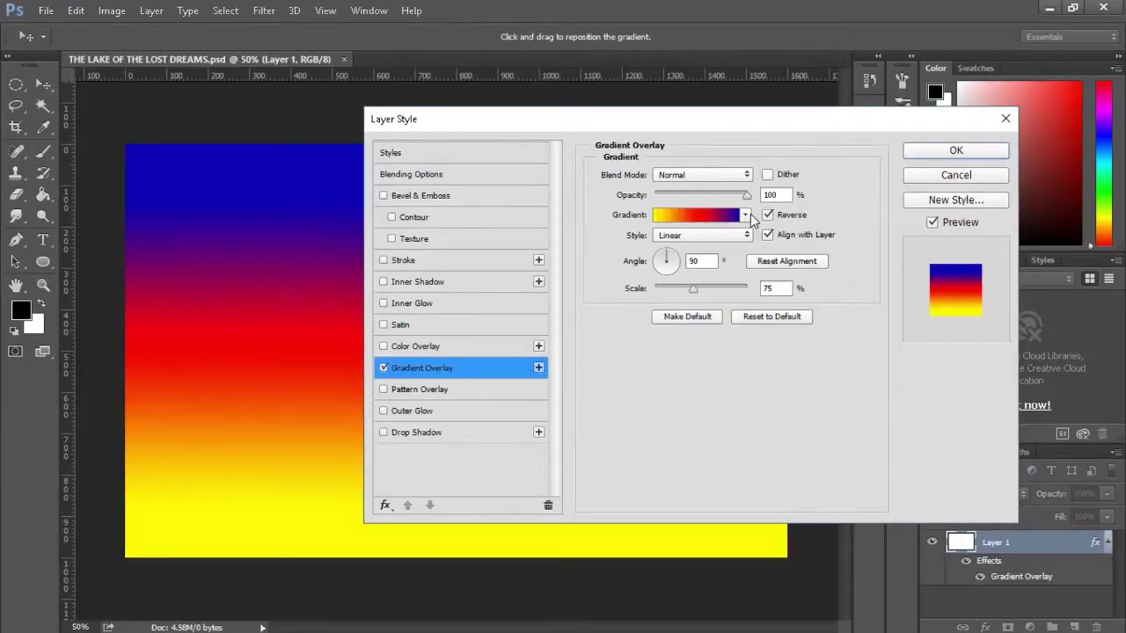
# Set the cyan sky gradient overlay to 150% scale with its direction reversed.
pyautogui.click(701, 293)
pyautogui.moveTo(704, 288); pyautogui.dragTo(746, 289)
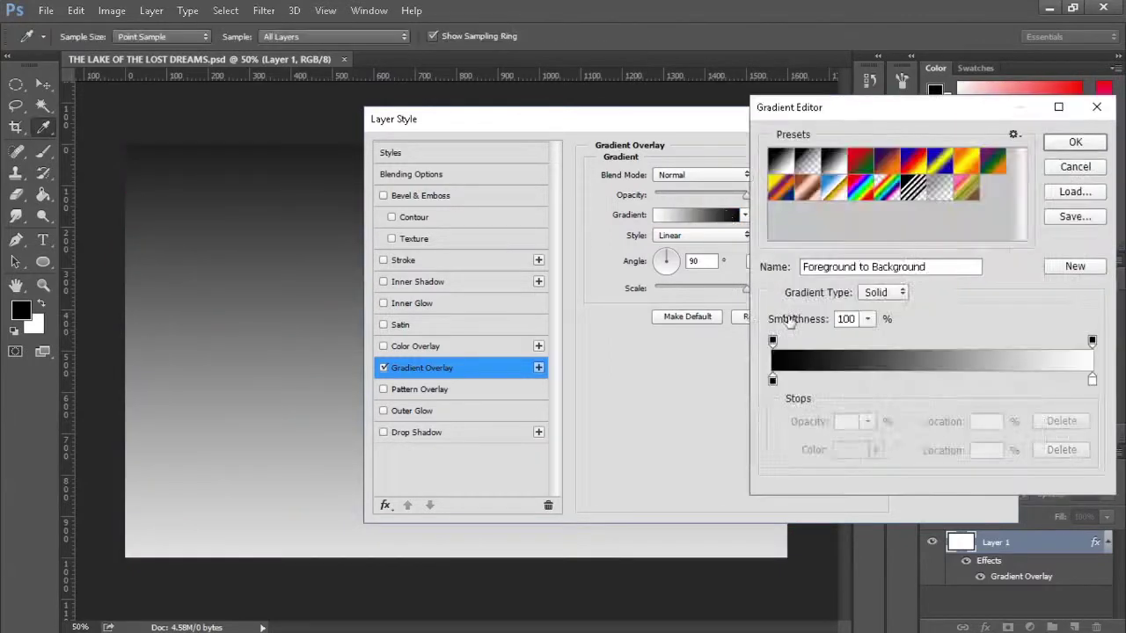
pyautogui.click(768, 216)
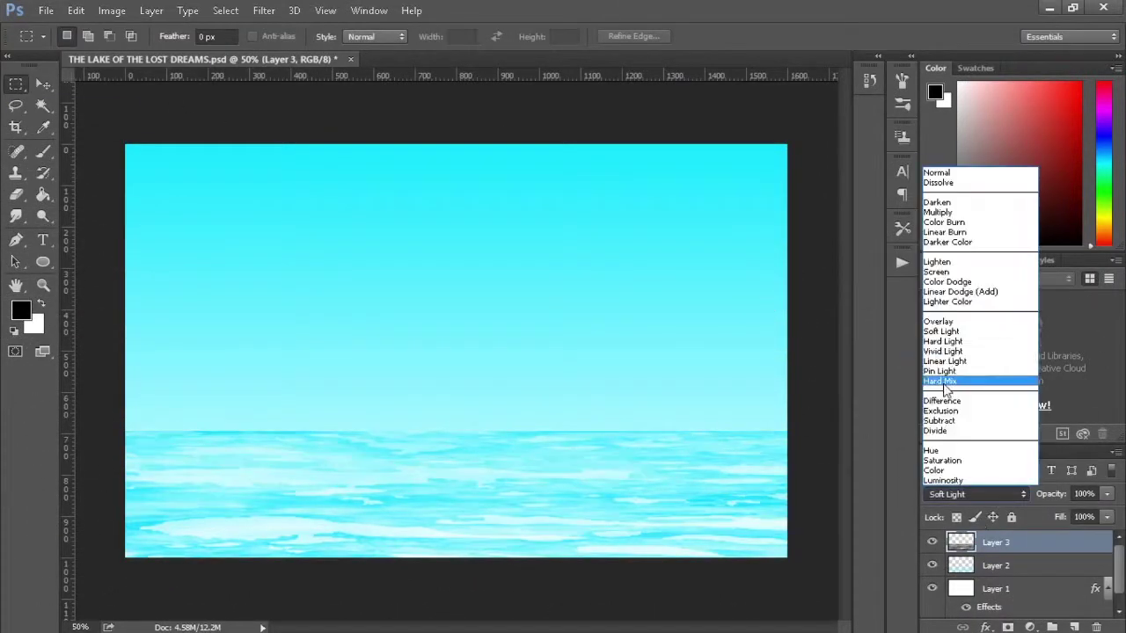
# Blend the Layer 3 water streaks in Screen mode at 75% opacity.
pyautogui.click(939, 381)
pyautogui.click(976, 493)
pyautogui.click(937, 261)
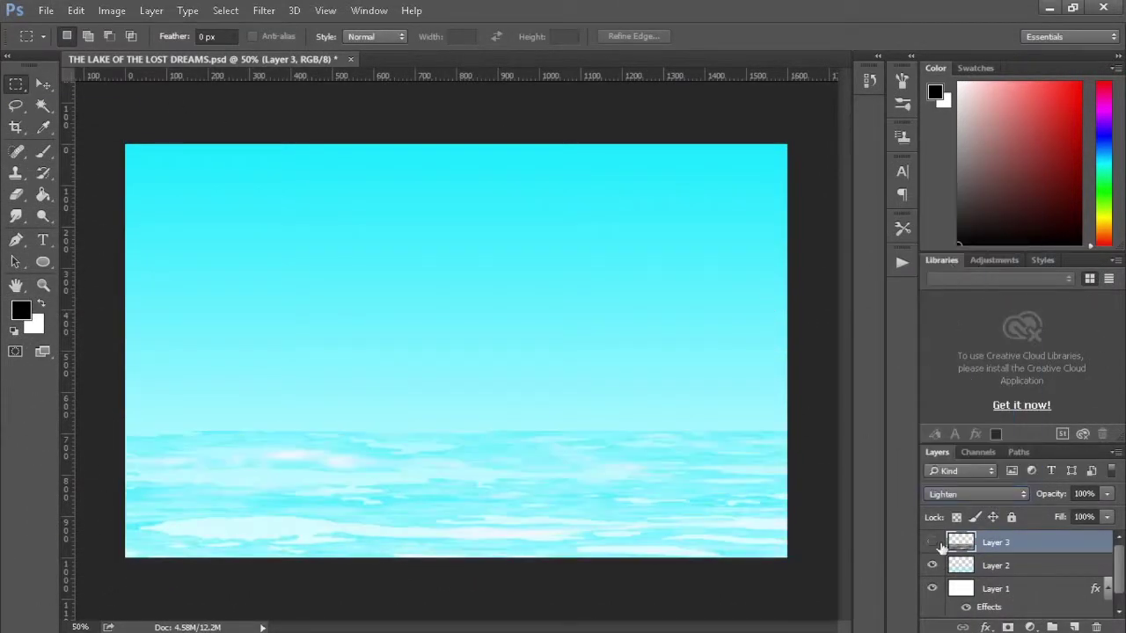
pyautogui.click(965, 496)
pyautogui.click(954, 274)
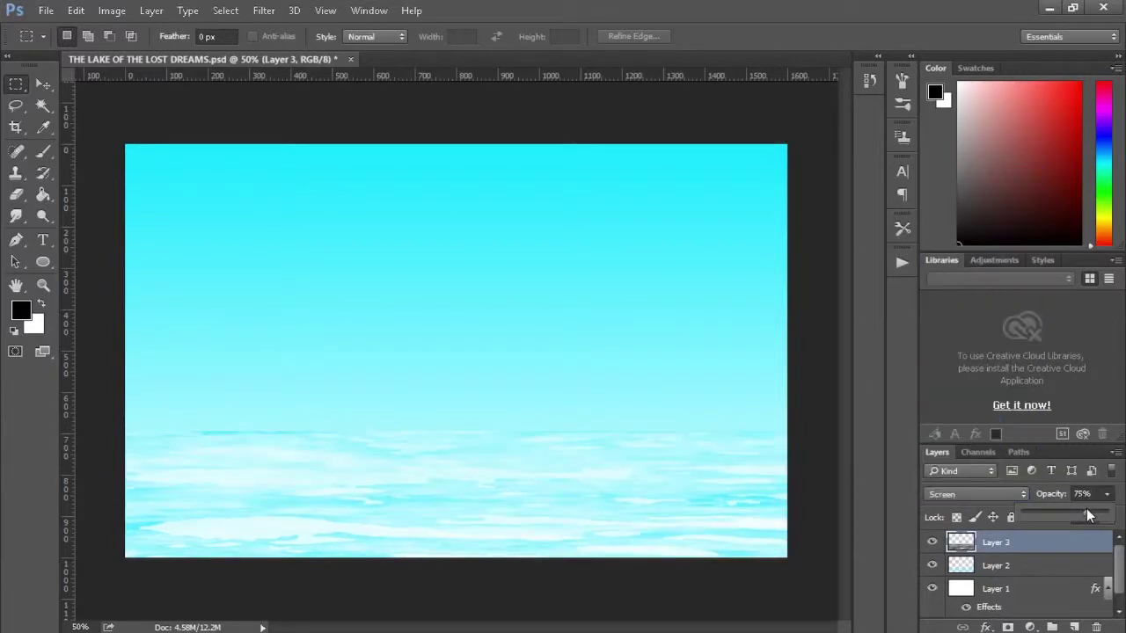
# Group water Layers 2 and 3 into Group 1.
pyautogui.click(42, 83)
pyautogui.keyDown('shift'); pyautogui.click(996, 565); pyautogui.keyUp('shift')
pyautogui.hotkey('ctrl', 'g')
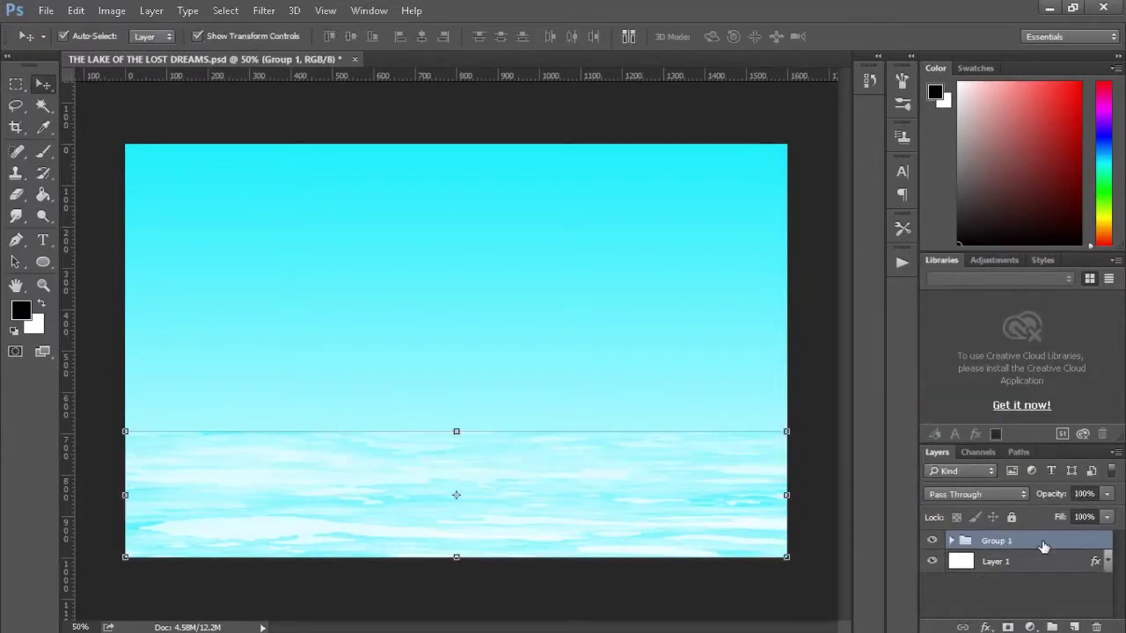
# Paint white clouds across the sky on a new layer with a large cloud brush.
pyautogui.hotkey('ctrl', 'shift', 'alt', 'n')
pyautogui.press('b')
pyautogui.press('x')
pyautogui.click(75, 37)
pyautogui.doubleClick(395, 328)
pyautogui.moveTo(378, 317); pyautogui.dragTo(686, 290)
pyautogui.moveTo(264, 348); pyautogui.dragTo(757, 264)
pyautogui.moveTo(571, 220)
pyautogui.mouseDown()
pyautogui.moveTo(858, 215)
pyautogui.moveTo(326, 312)
pyautogui.mouseUp()
pyautogui.click(85, 37)
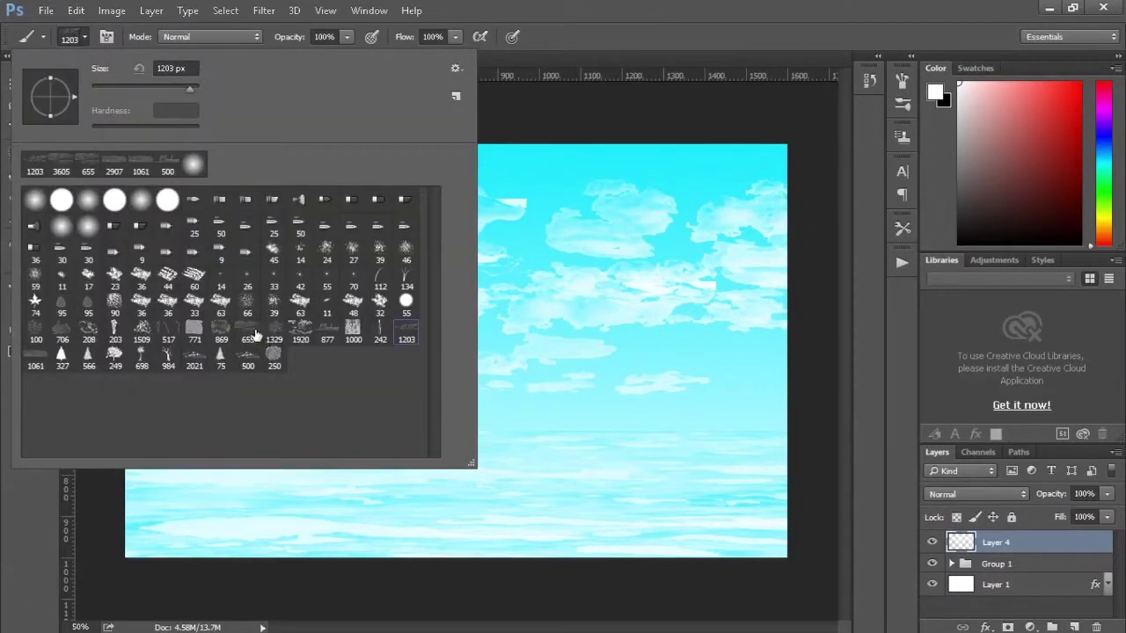
# Paint denser cloud texture across the sky with the 208 px cloud brush.
pyautogui.doubleClick(60, 338)
pyautogui.moveTo(252, 302); pyautogui.dragTo(669, 220)
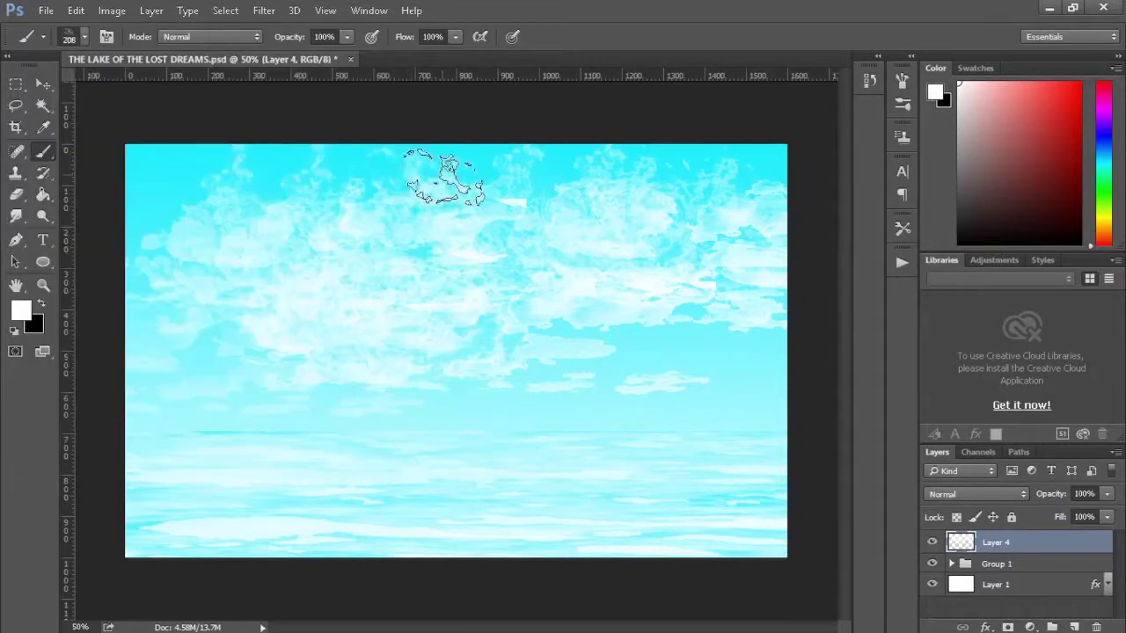
pyautogui.moveTo(440, 176); pyautogui.dragTo(722, 369)
# Duplicate the cloud layer and give the copy a beige Color Overlay.
pyautogui.hotkey('ctrl', 'j')
pyautogui.hotkey('ctrl', 't')
pyautogui.click(414, 510)
pyautogui.doubleClick(1056, 543)
pyautogui.click(415, 346)
pyautogui.click(663, 219)
# Set the tinted cloud copy to Normal blending at 51% opacity.
pyautogui.press('Return')
pyautogui.press('Return')
pyautogui.click(967, 494)
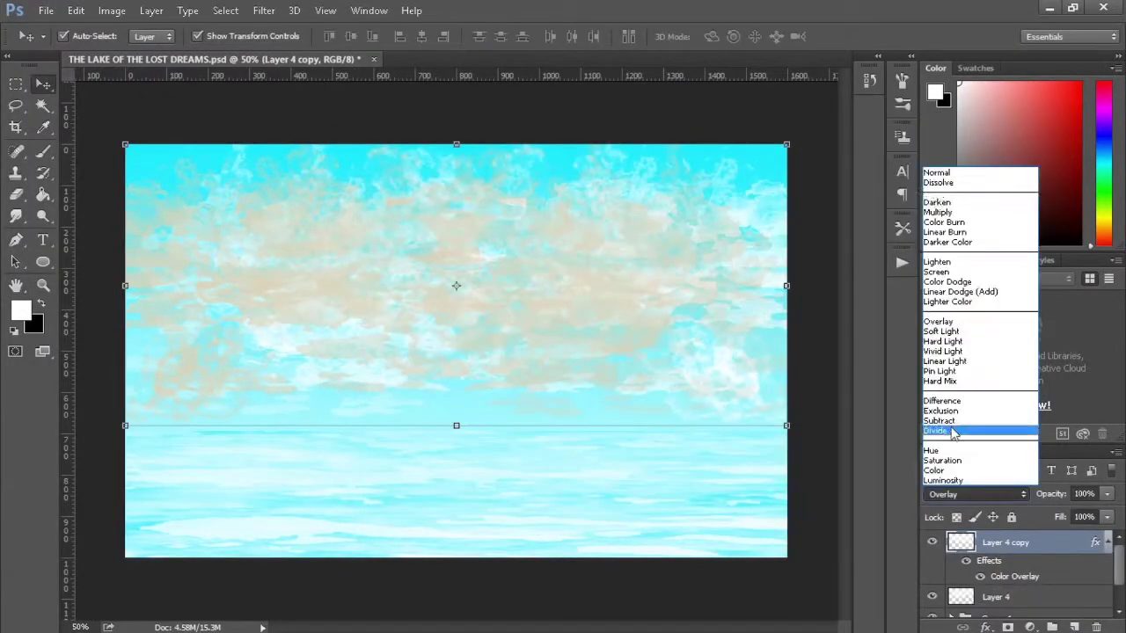
pyautogui.click(941, 461)
pyautogui.rightClick(1011, 542)
pyautogui.click(968, 494)
pyautogui.click(945, 404)
pyautogui.click(968, 494)
pyautogui.click(937, 172)
pyautogui.click(1106, 493)
pyautogui.moveTo(1110, 513); pyautogui.dragTo(1067, 517)
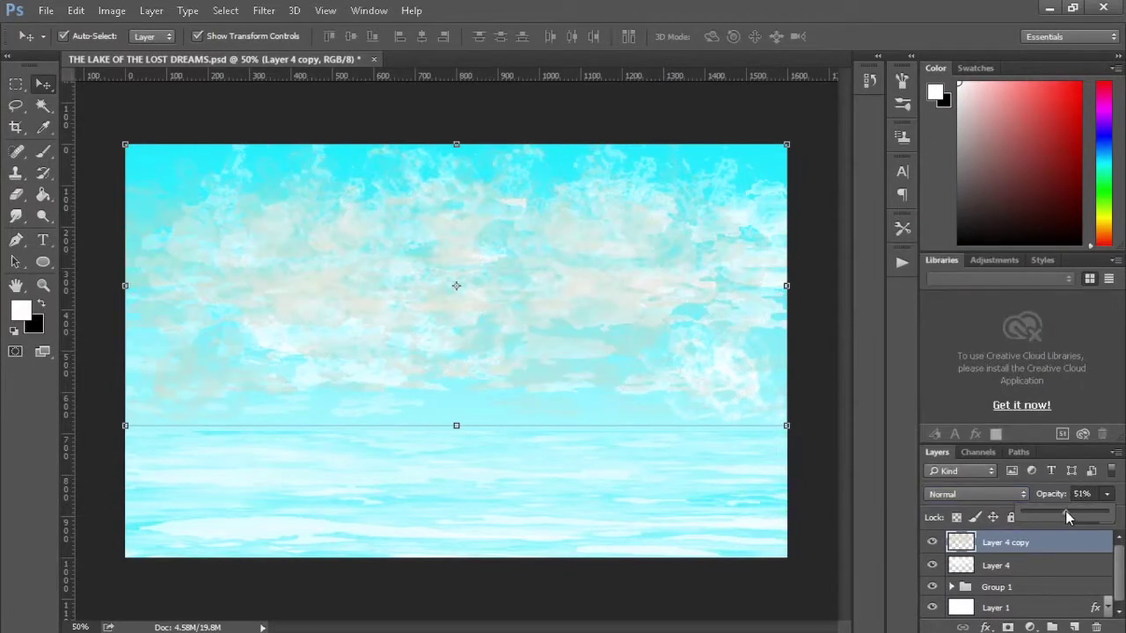
# Group both cloud layers as Group 2 and start a new layer for mountains.
pyautogui.hotkey('ctrl', 'g')
pyautogui.hotkey('ctrl', 'shift', 'alt', 'n')
pyautogui.press('l')
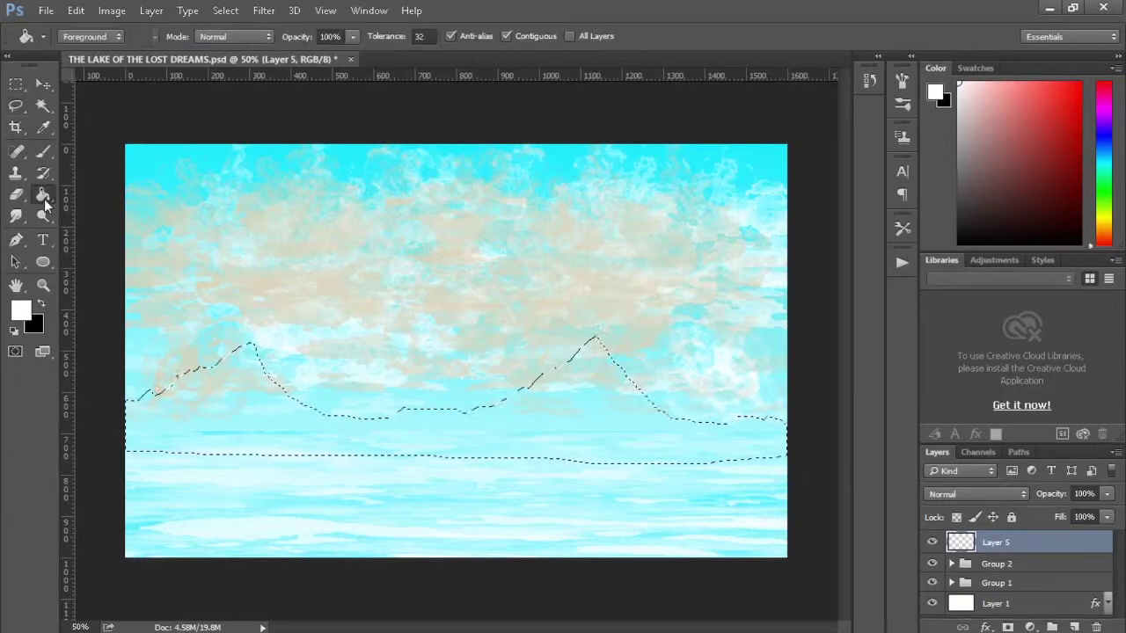
# Tint the mountains with a light purple Color Overlay.
pyautogui.doubleClick(1020, 586)
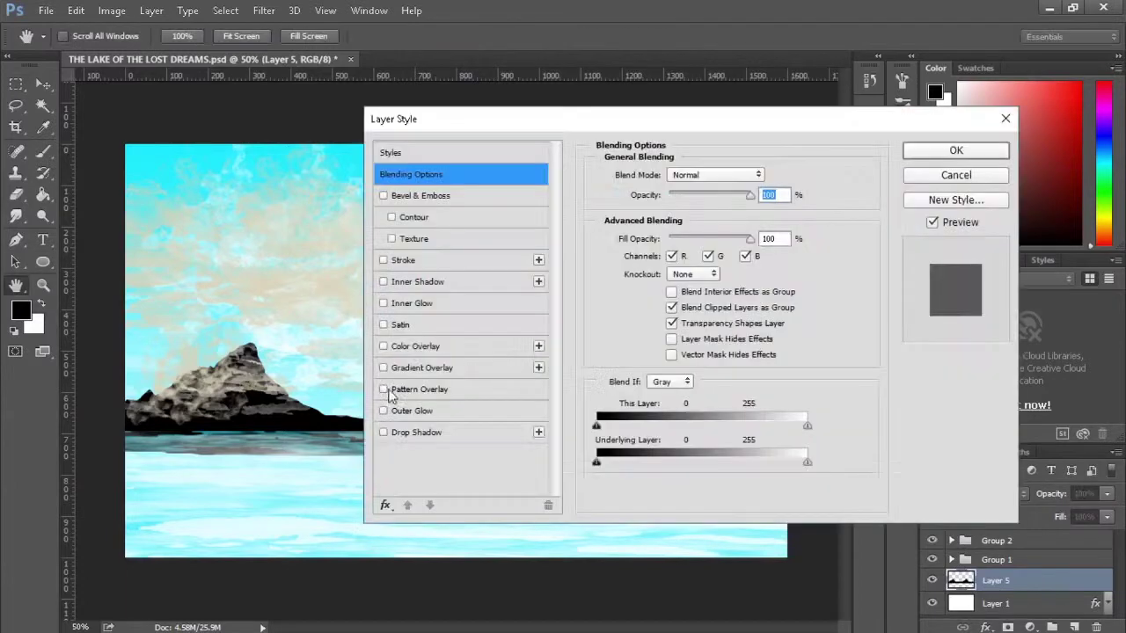
pyautogui.click(402, 488)
pyautogui.click(774, 174)
pyautogui.click(950, 184)
pyautogui.click(958, 149)
# Duplicate the mountains, flip the copy vertically onto the water, and reorder the layers.
pyautogui.hotkey('ctrl', 'j')
pyautogui.click(43, 83)
pyautogui.hotkey('shift', 'Down')
pyautogui.hotkey('shift', 'Down')
pyautogui.hotkey('shift', 'Down')
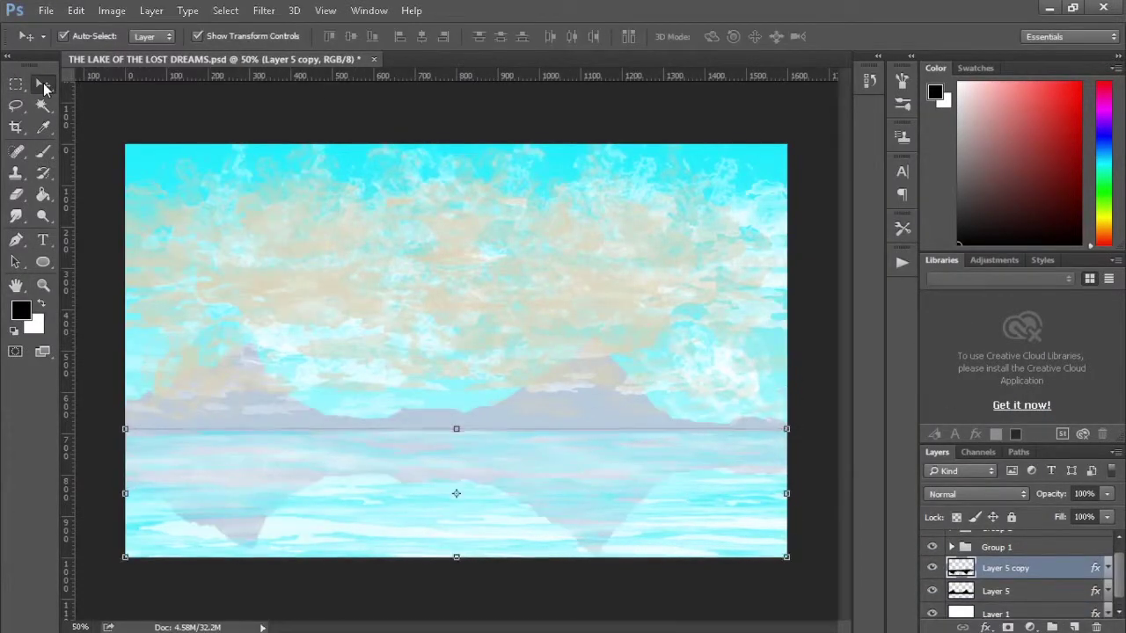
pyautogui.moveTo(1003, 591)
pyautogui.mouseDown()
pyautogui.moveTo(1020, 547)
pyautogui.moveTo(1021, 565)
pyautogui.mouseUp()
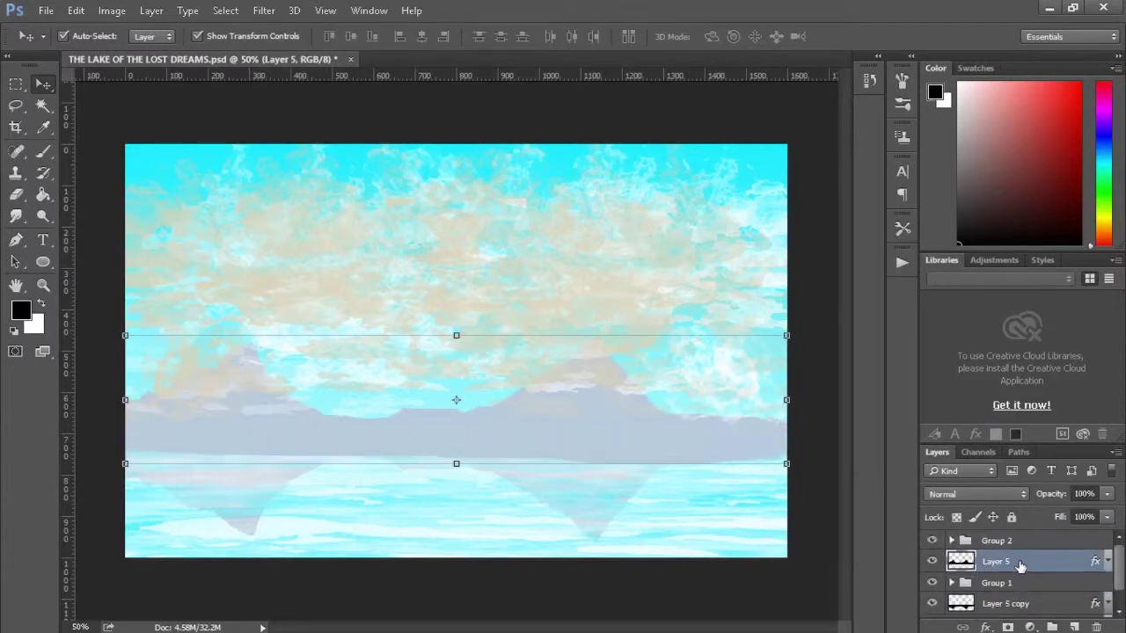
pyautogui.moveTo(1002, 604); pyautogui.dragTo(1003, 572)
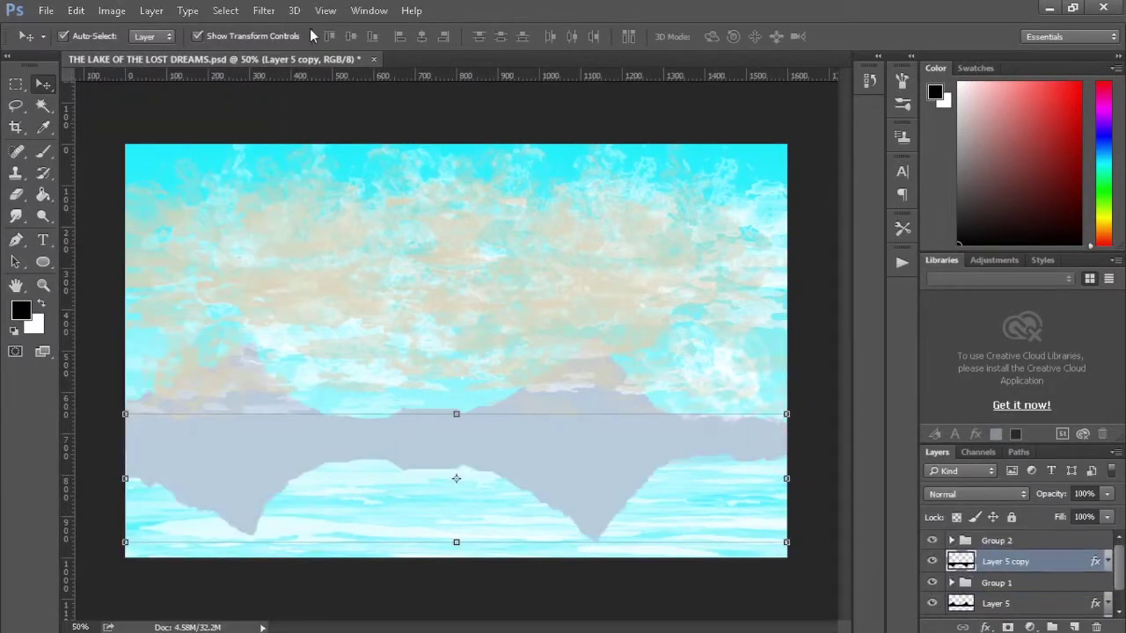
# Blur the mountain reflection with a 50 px Gaussian Blur.
pyautogui.click(1005, 561)
pyautogui.click(263, 10)
pyautogui.click(201, 254)
pyautogui.write('50')
pyautogui.press('Return')
# Move the blurred reflection into water Group 1 and add a new layer for the island.
pyautogui.scroll(1, 1001, 551)
pyautogui.moveTo(998, 571); pyautogui.dragTo(1031, 590)
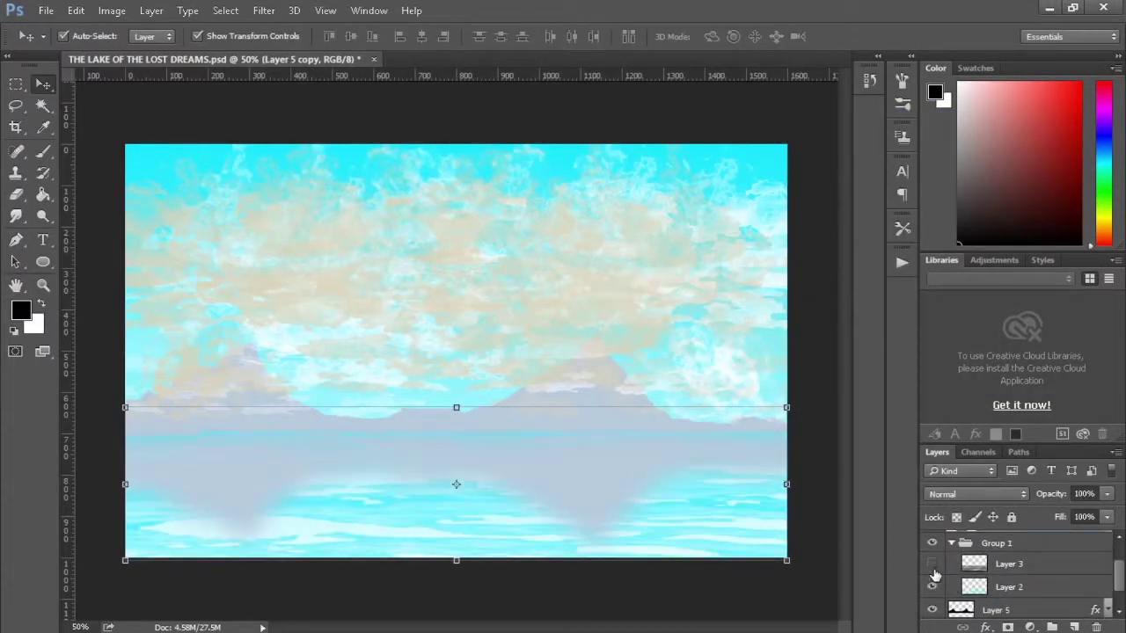
pyautogui.hotkey('ctrl', 'g')
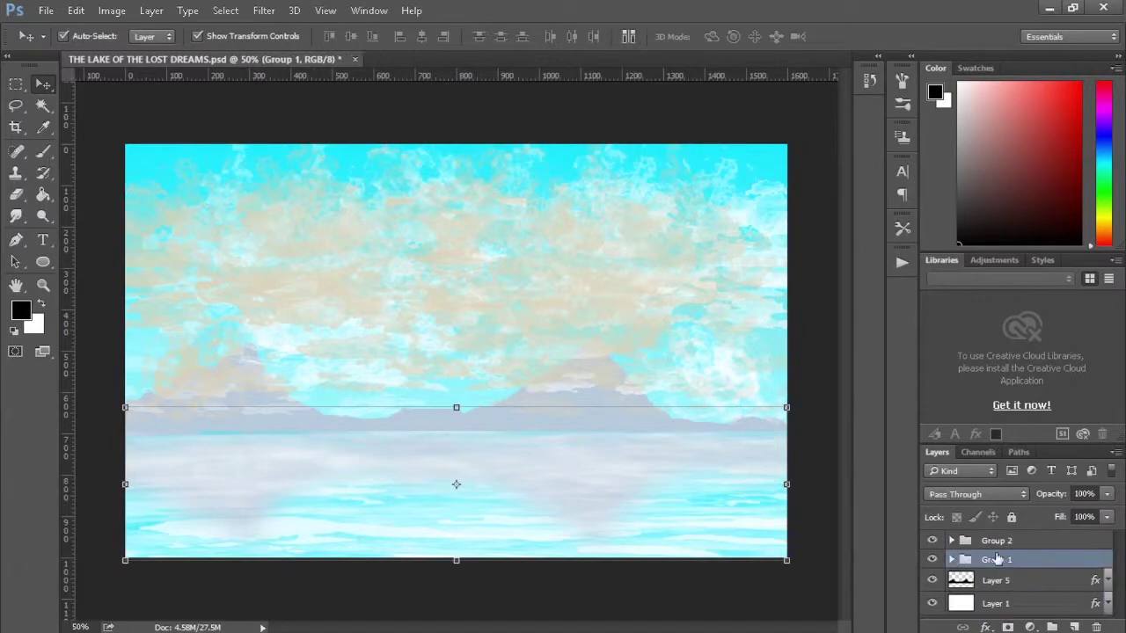
pyautogui.hotkey('ctrl', 'shift', 'alt', 'n')
# Outline a rock island on the water, fill it with blue, and group its layers.
pyautogui.moveTo(326, 457); pyautogui.dragTo(374, 494)
pyautogui.press('g')
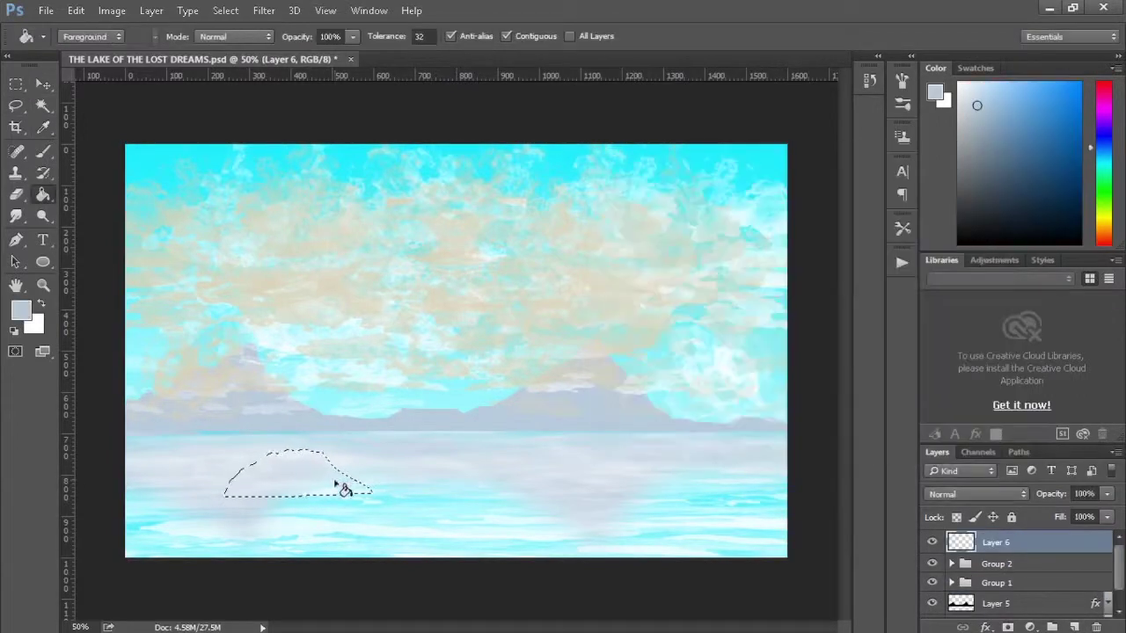
pyautogui.click(339, 484)
pyautogui.hotkey('ctrl', 'd')
pyautogui.click(21, 310)
pyautogui.click(950, 191)
pyautogui.hotkey('shift', 'alt', 'BackSpace')
pyautogui.press('m')
pyautogui.hotkey('ctrl', 'shift', 'alt', 'n')
pyautogui.keyDown('shift'); pyautogui.click(965, 569); pyautogui.keyUp('shift')
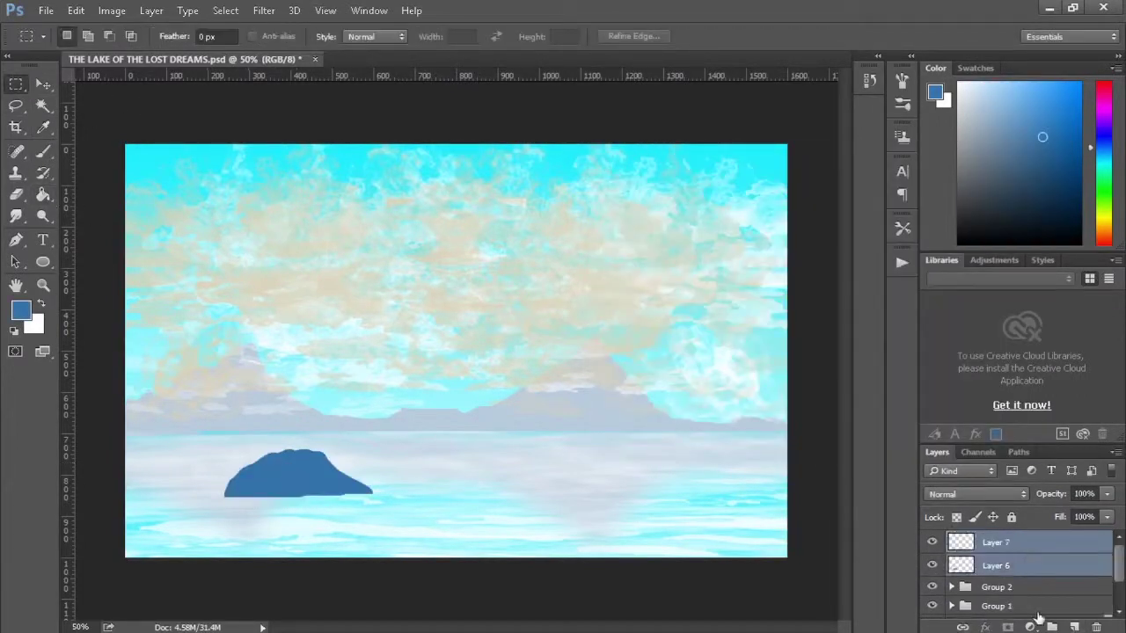
pyautogui.hotkey('ctrl', 'g')
# Fill the rock island with green using a textured brush.
pyautogui.press('b')
pyautogui.click(39, 36)
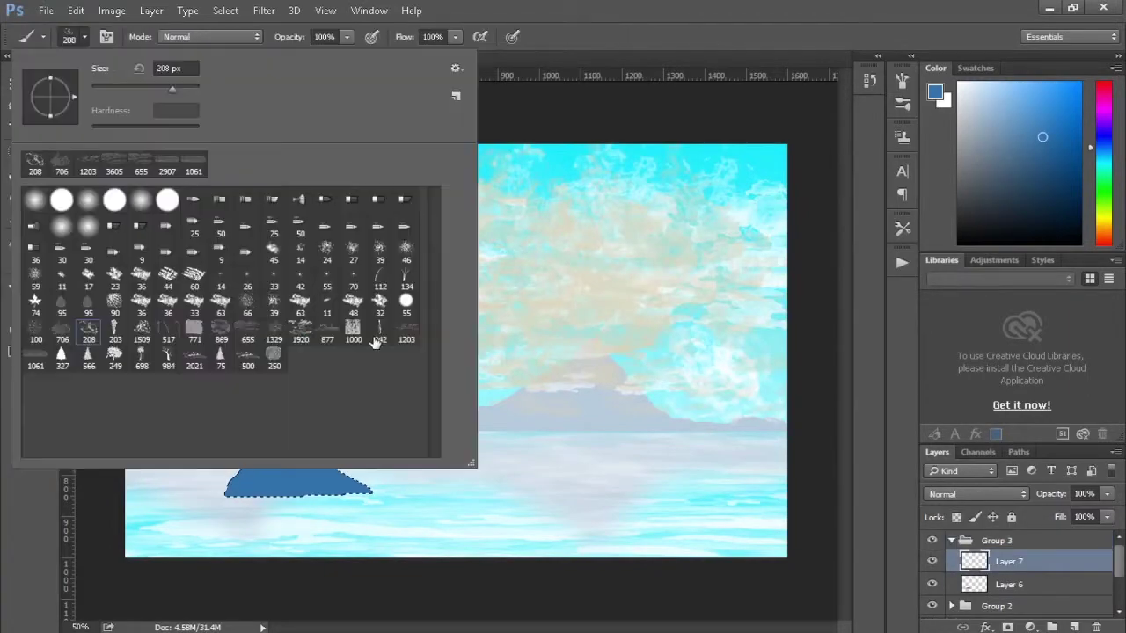
pyautogui.press('x')
pyautogui.click(935, 92)
pyautogui.click(985, 185)
pyautogui.hotkey('alt', 'BackSpace')
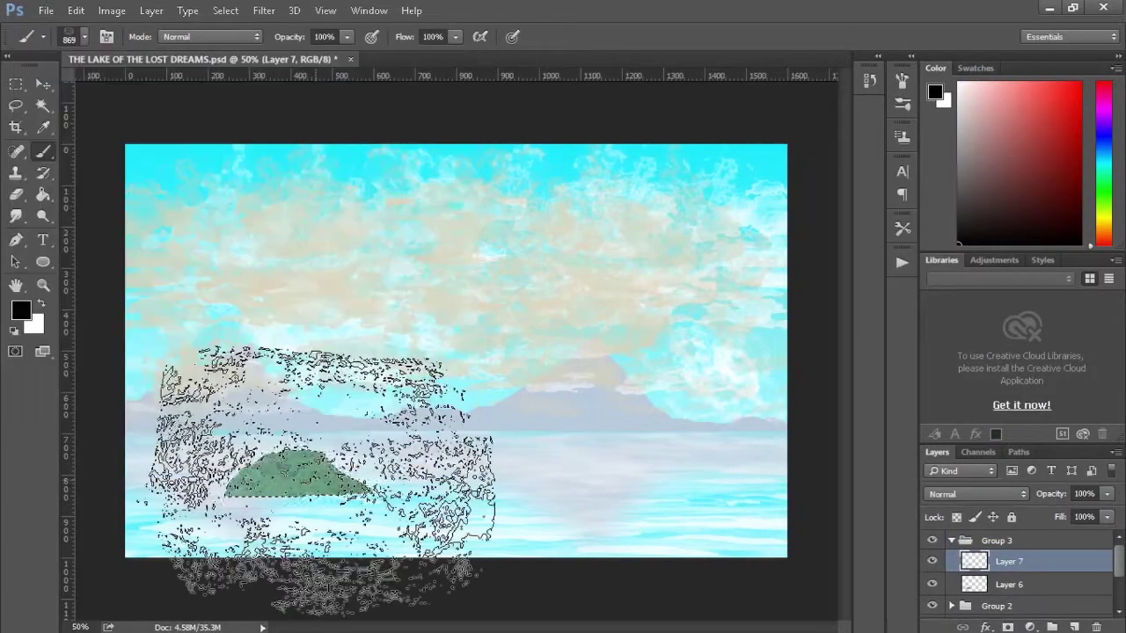
pyautogui.hotkey('ctrl', 'd')
pyautogui.press('v')
pyautogui.press('d')
# Flip a copy of the island group upside down and place it below the original.
pyautogui.click(1052, 542)
pyautogui.click(75, 10)
pyautogui.click(396, 516)
pyautogui.moveTo(299, 475); pyautogui.dragTo(299, 514)
# Make the island reflection a smart object below Group 3 and apply Gaussian Blur.
pyautogui.click(994, 542)
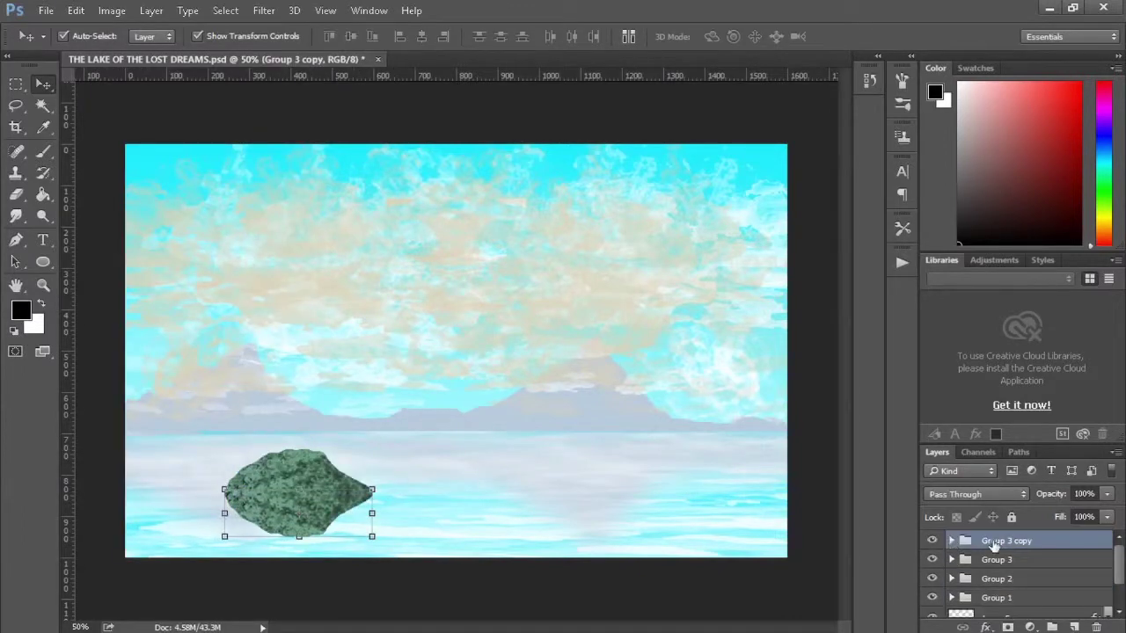
pyautogui.click(950, 560)
pyautogui.moveTo(1003, 541); pyautogui.dragTo(1003, 570)
pyautogui.click(264, 10)
pyautogui.click(528, 264)
pyautogui.click(1006, 151)
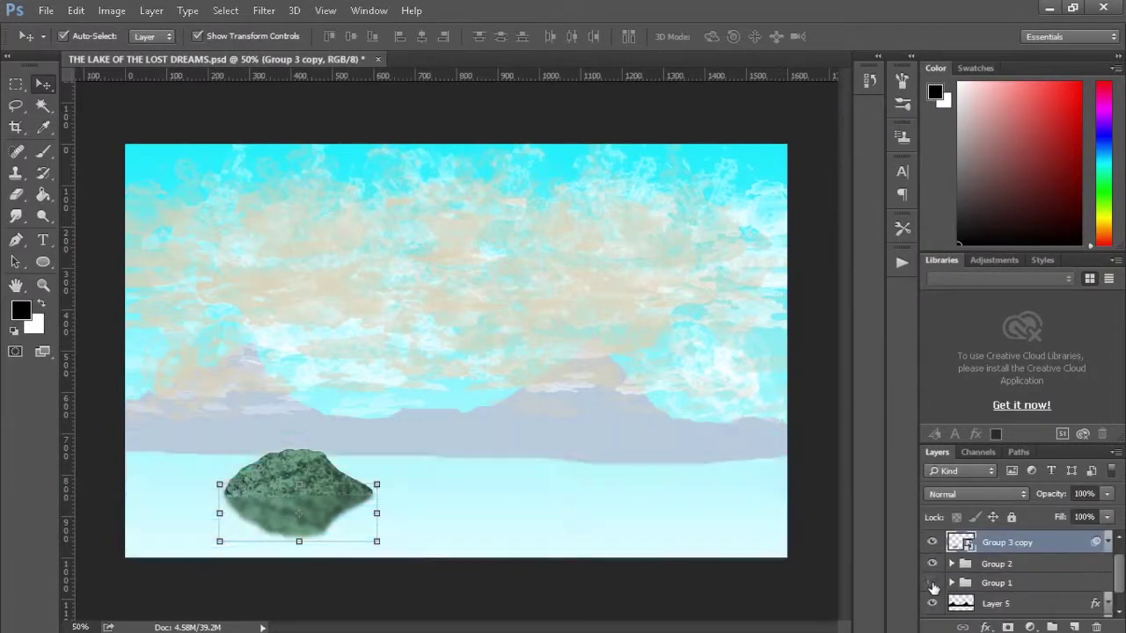
# Toggle the water-group reflection layer to compare, then review the rock reflection.
pyautogui.click(934, 589)
pyautogui.click(934, 588)
pyautogui.scroll(-1, 946, 581)
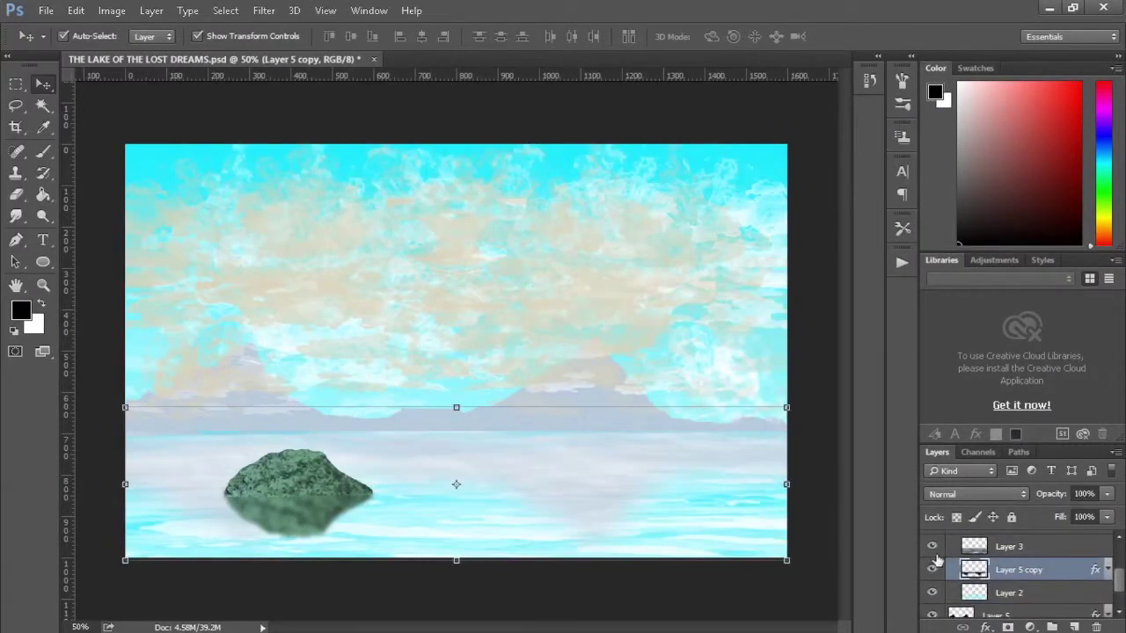
pyautogui.scroll(-2, 948, 583)
pyautogui.click(299, 480)
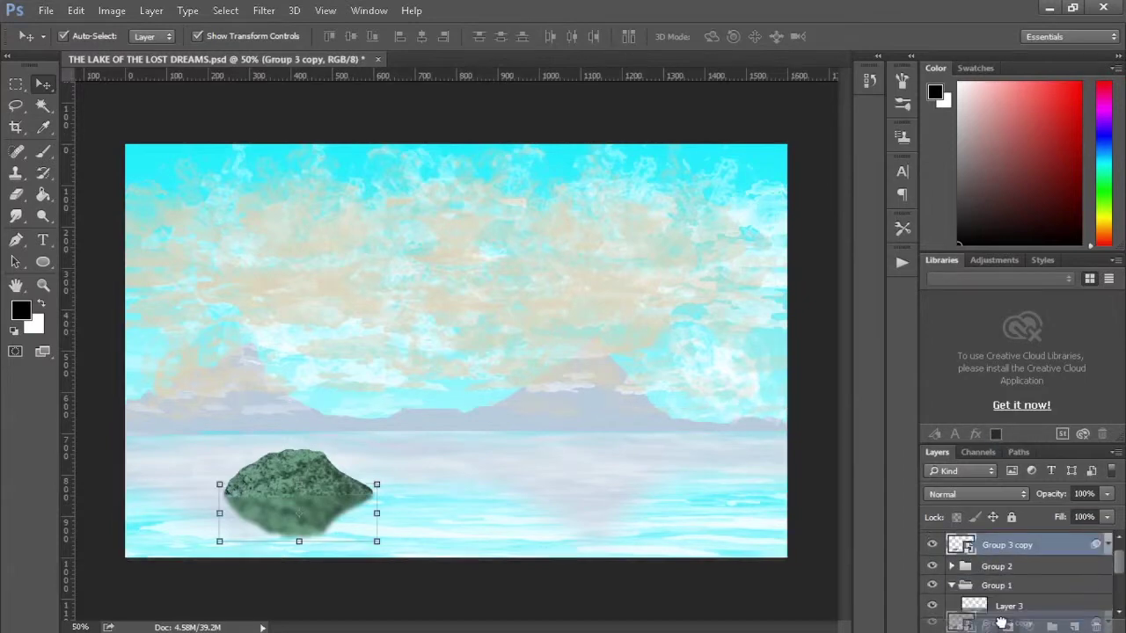
pyautogui.click(485, 126)
pyautogui.scroll(-3, 1101, 584)
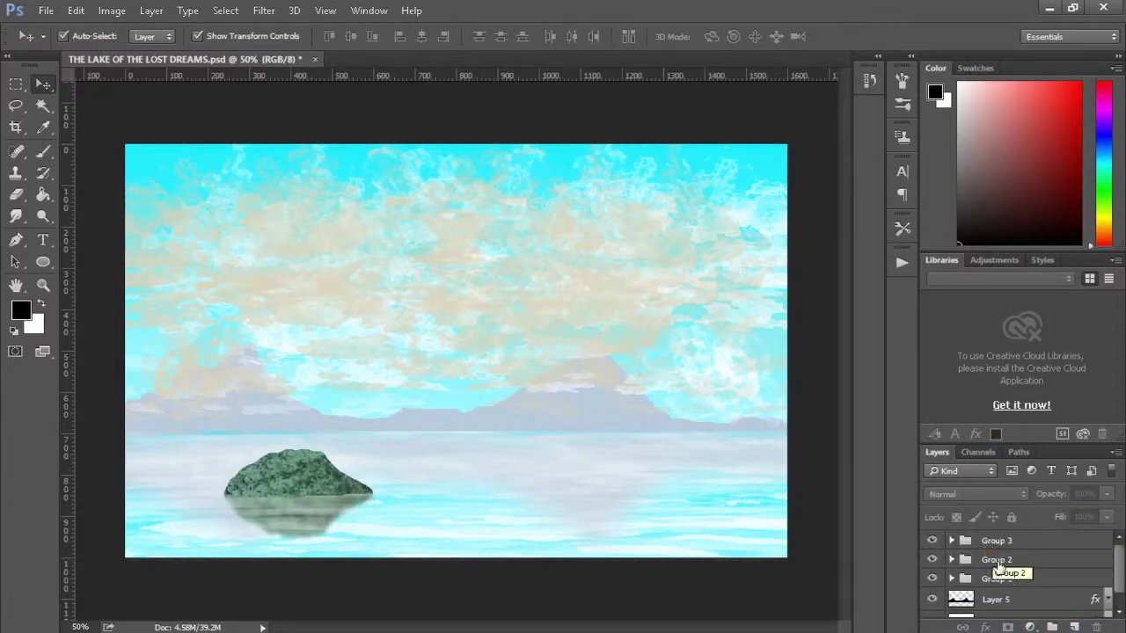
# Paint white bird shapes in the sky on a new layer.
pyautogui.click(997, 540)
pyautogui.click(1074, 627)
pyautogui.press('b')
pyautogui.press('x')
pyautogui.click(84, 37)
pyautogui.press('Return')
pyautogui.moveTo(334, 242); pyautogui.dragTo(373, 245)
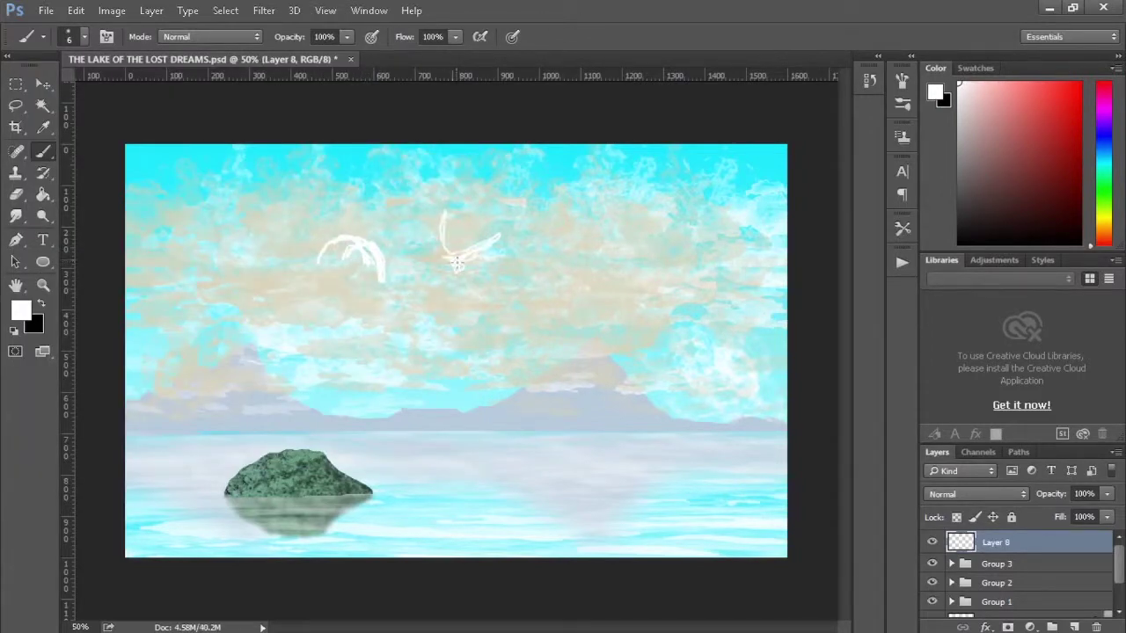
# Paint orange beaks on both birds, then reset colours to black and white.
pyautogui.click(21, 310)
pyautogui.moveTo(426, 266); pyautogui.dragTo(436, 259)
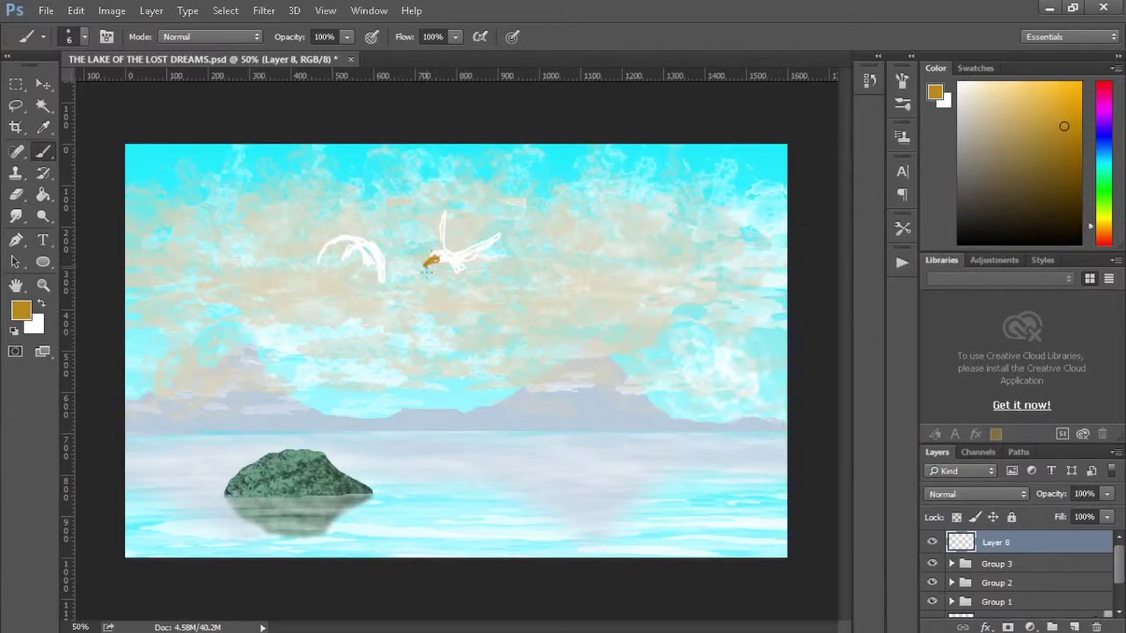
pyautogui.moveTo(344, 262); pyautogui.dragTo(347, 255)
pyautogui.press('d')
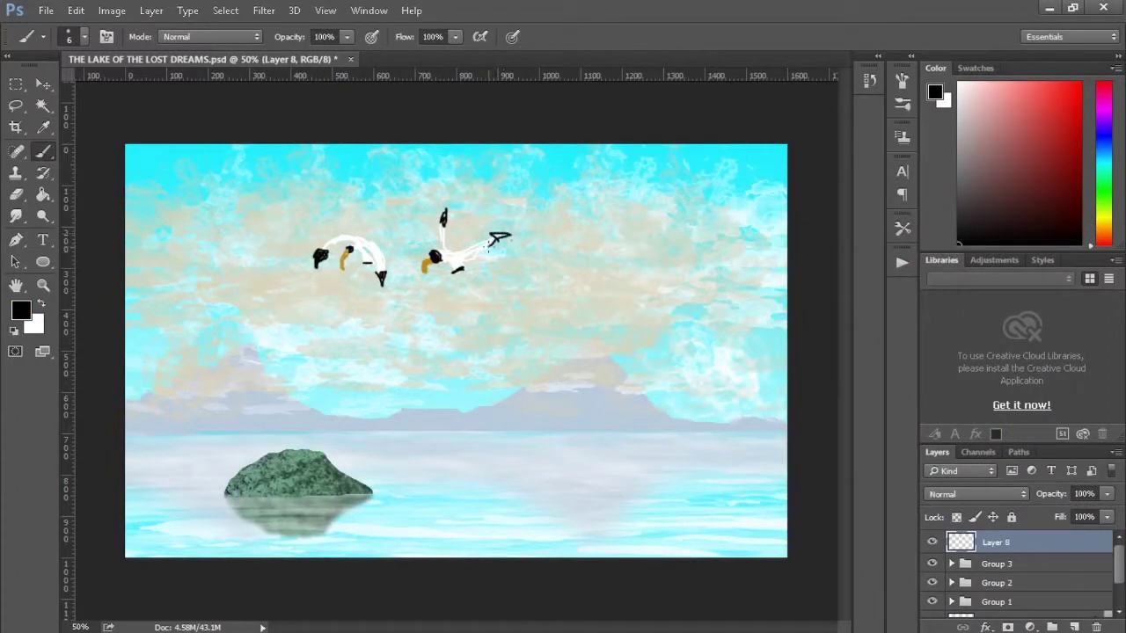
# Try other blend modes on the bird layer, keeping Normal.
pyautogui.press('v')
pyautogui.click(983, 493)
pyautogui.click(950, 330)
pyautogui.click(984, 493)
pyautogui.click(964, 173)
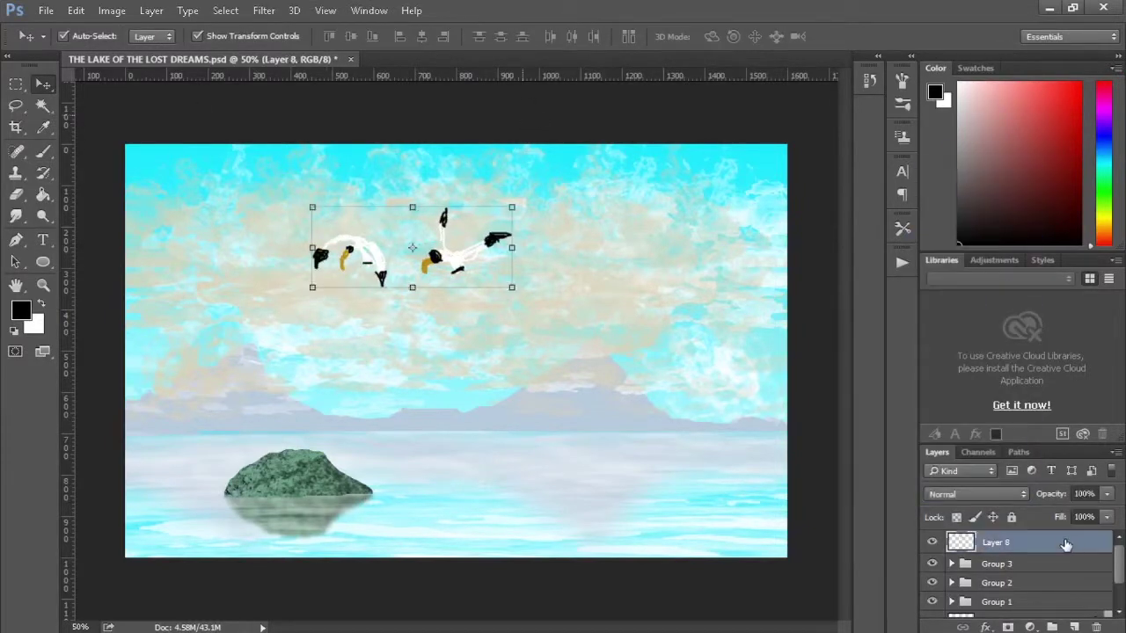
pyautogui.doubleClick(1065, 545)
# Reduce the birds' Inner Shadow size and apply the layer style.
pyautogui.moveTo(862, 301); pyautogui.dragTo(855, 301)
pyautogui.press('Return')
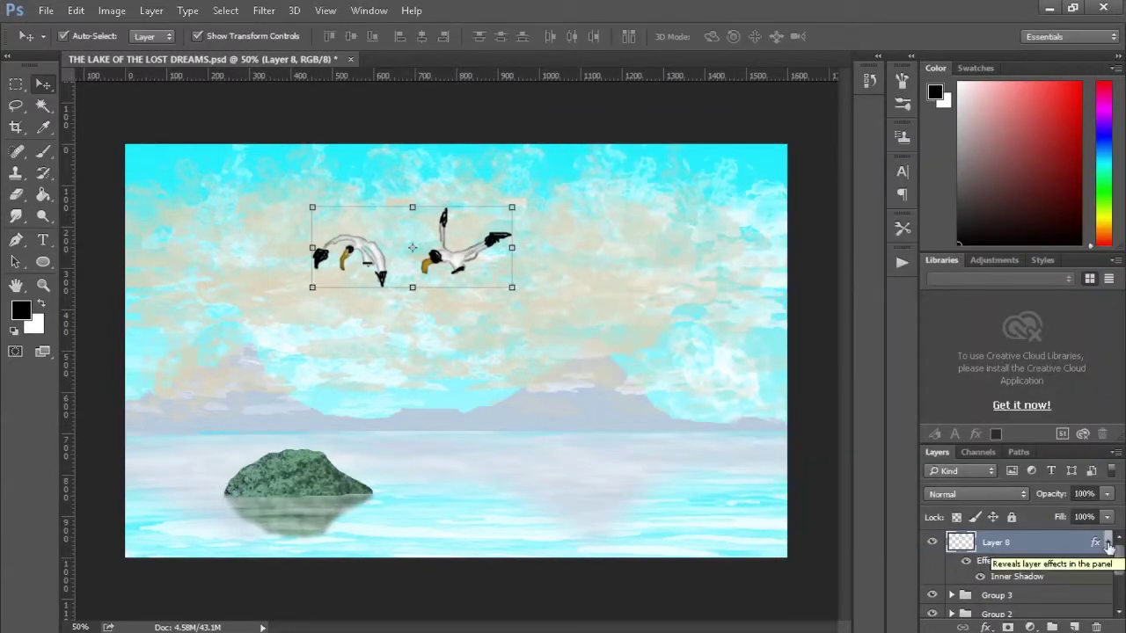
pyautogui.press('b')
pyautogui.click(40, 304)
pyautogui.press('v')
pyautogui.press('b')
pyautogui.press('v')
pyautogui.click(224, 99)
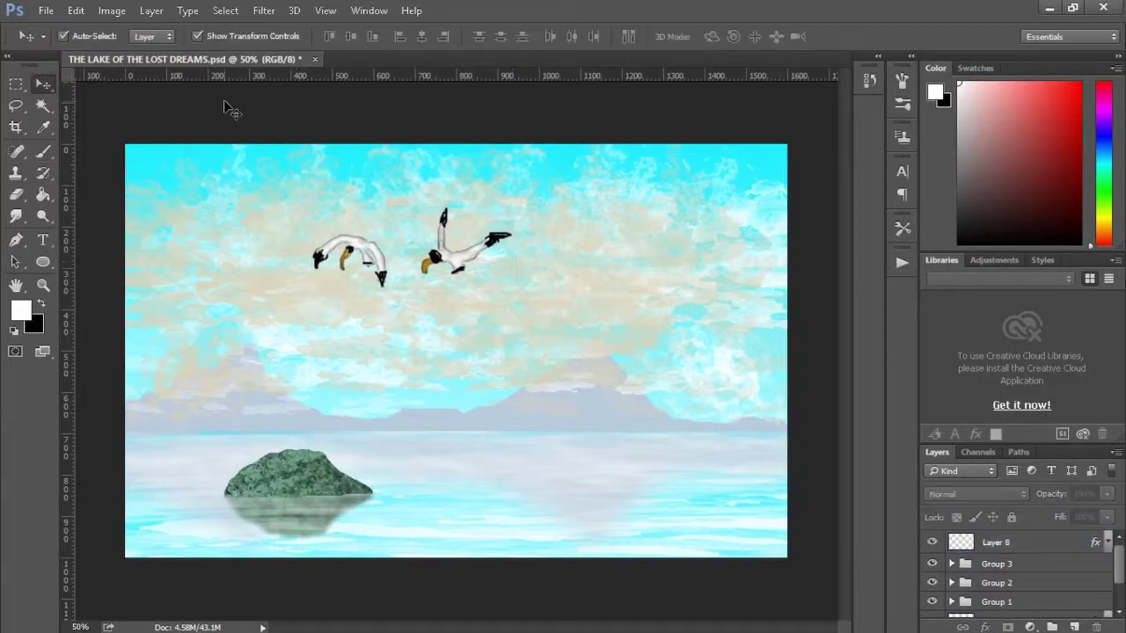
# Duplicate the birds, shrink the copy lower in the sky, and flip it horizontally.
pyautogui.click(352, 255)
pyautogui.hotkey('ctrl', 'j')
pyautogui.moveTo(516, 205)
pyautogui.mouseDown()
pyautogui.moveTo(415, 244)
pyautogui.moveTo(457, 308)
pyautogui.mouseUp()
pyautogui.click(76, 10)
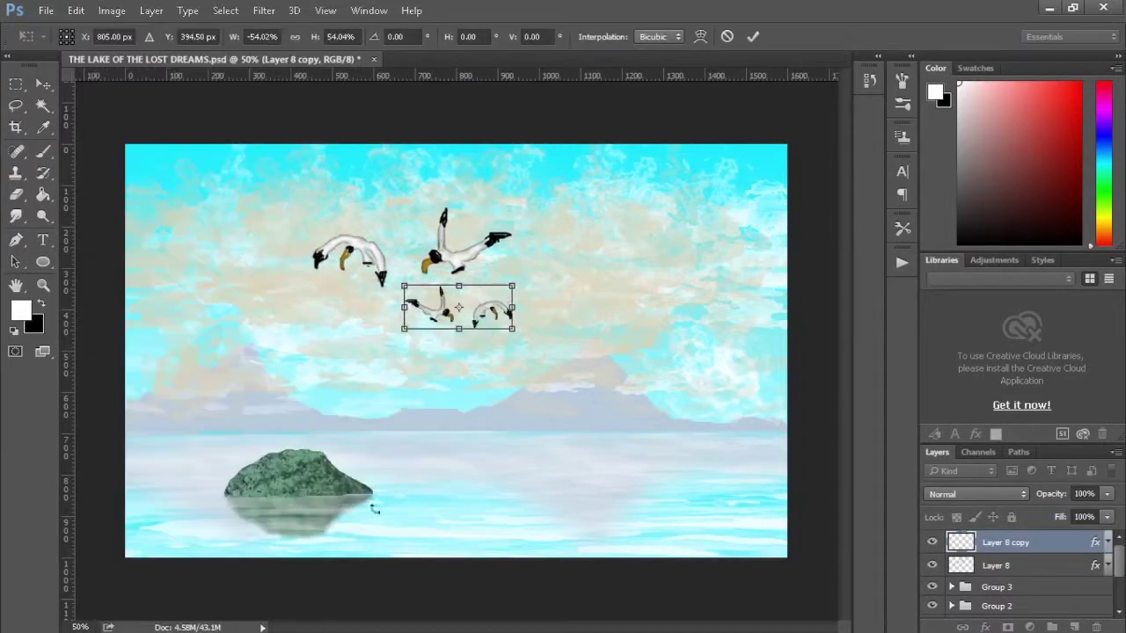
pyautogui.click(387, 578)
pyautogui.press('Return')
# Paint tiny distant birds, then select cloud Group 2 and browse the filters.
pyautogui.press('b')
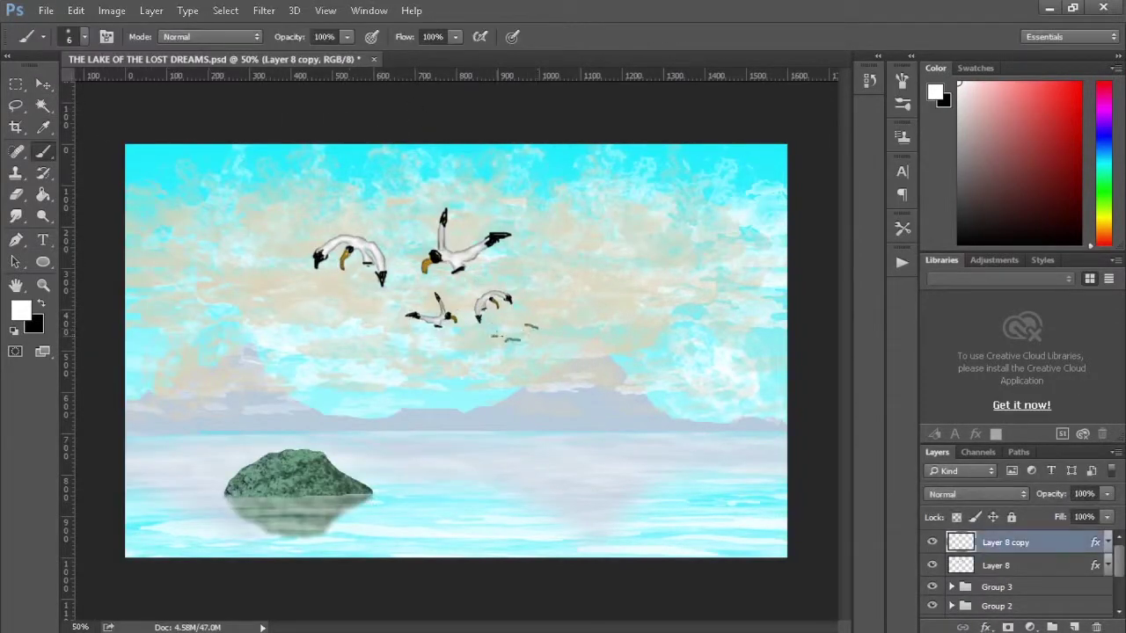
pyautogui.moveTo(494, 363); pyautogui.dragTo(499, 366)
pyautogui.press('v')
pyautogui.click(997, 543)
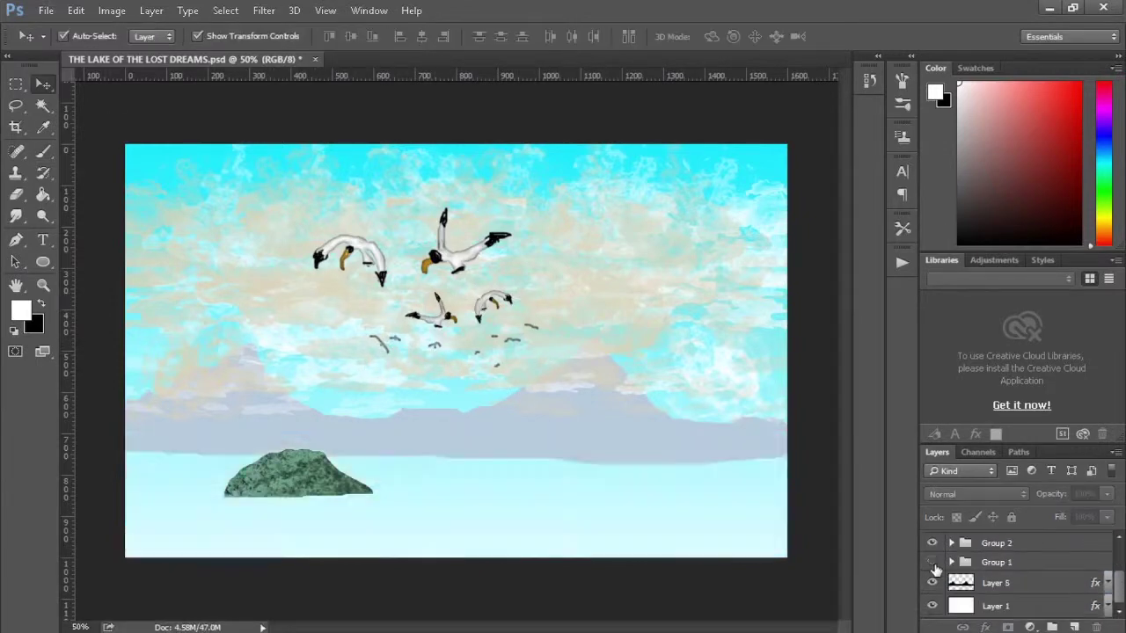
pyautogui.click(263, 10)
pyautogui.press('Escape')
# Give Group 2's clouds a 45° Inner Shadow with adjusted distance and size.
pyautogui.doubleClick(1047, 545)
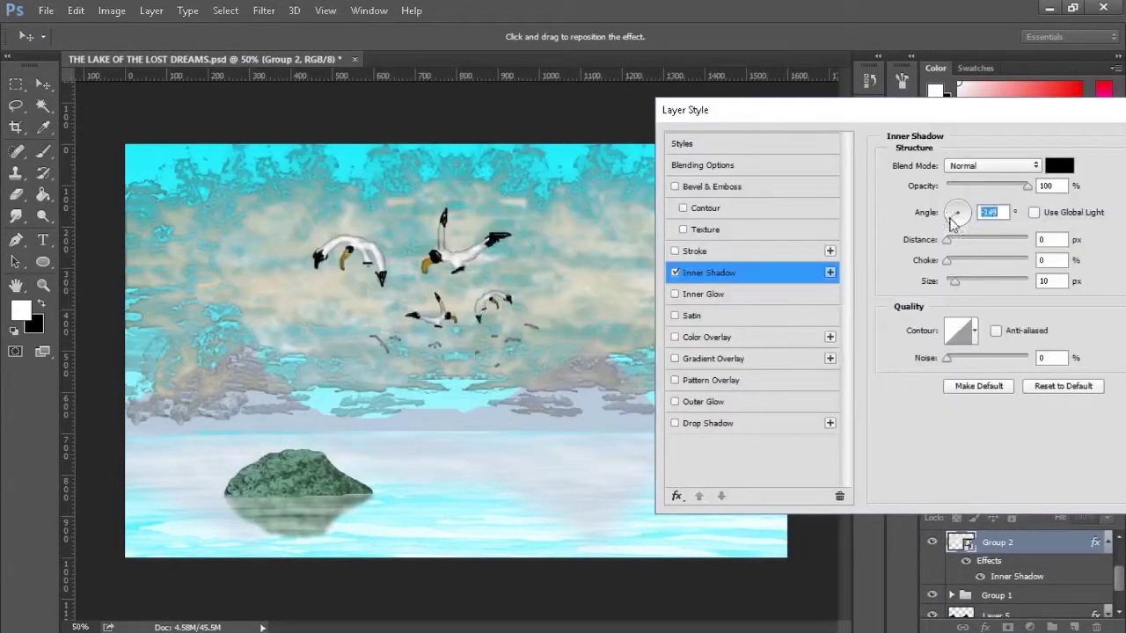
pyautogui.moveTo(960, 226); pyautogui.dragTo(964, 207)
pyautogui.moveTo(955, 282); pyautogui.dragTo(959, 282)
pyautogui.write('5010')
pyautogui.press('Return')
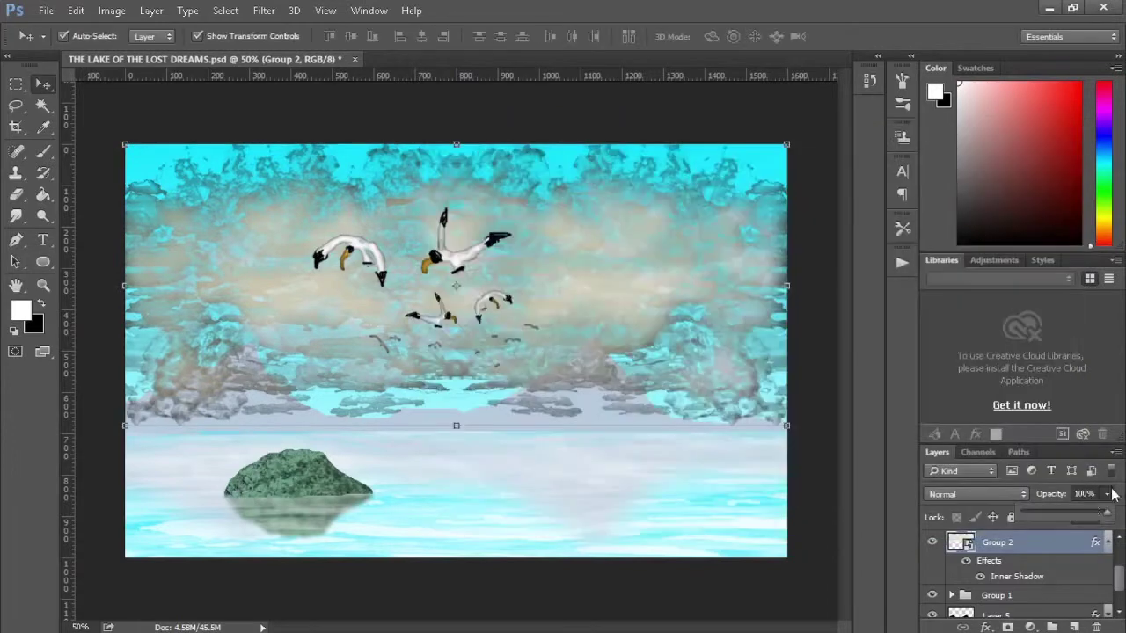
# Lower the cloud group's opacity to 75%, add Layer 9 and move Group 4 above it.
pyautogui.moveTo(1106, 494); pyautogui.dragTo(1088, 516)
pyautogui.hotkey('ctrl', 'g')
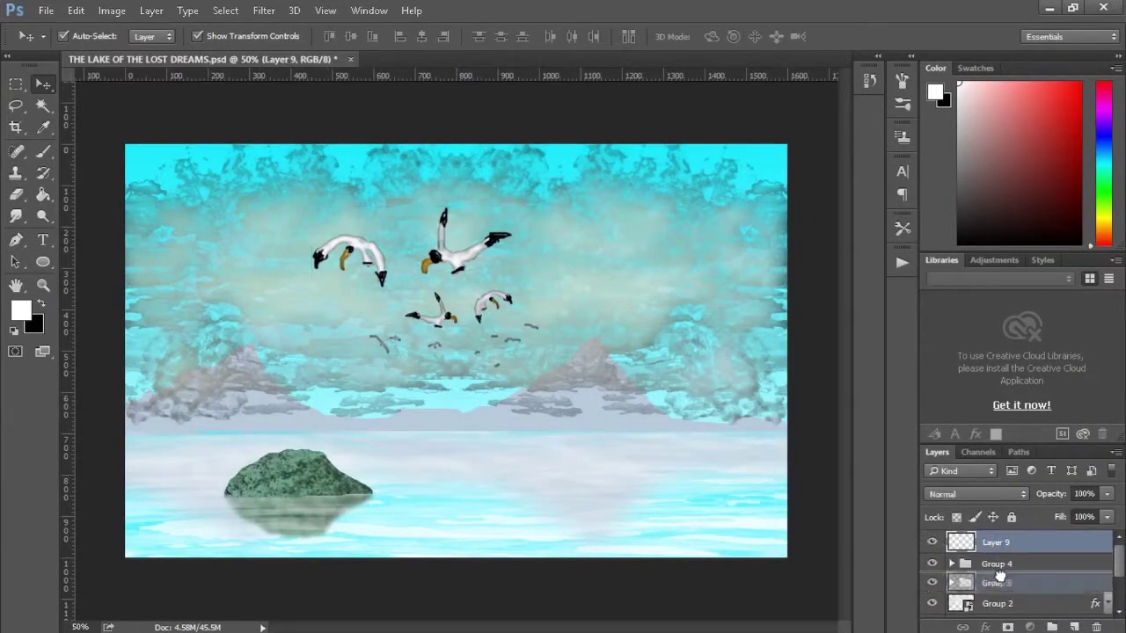
pyautogui.moveTo(994, 564); pyautogui.dragTo(994, 539)
# Paint olive grass along the lower shore on Layer 9 with the 134 grass brush.
pyautogui.click(994, 562)
pyautogui.click(43, 152)
pyautogui.click(84, 36)
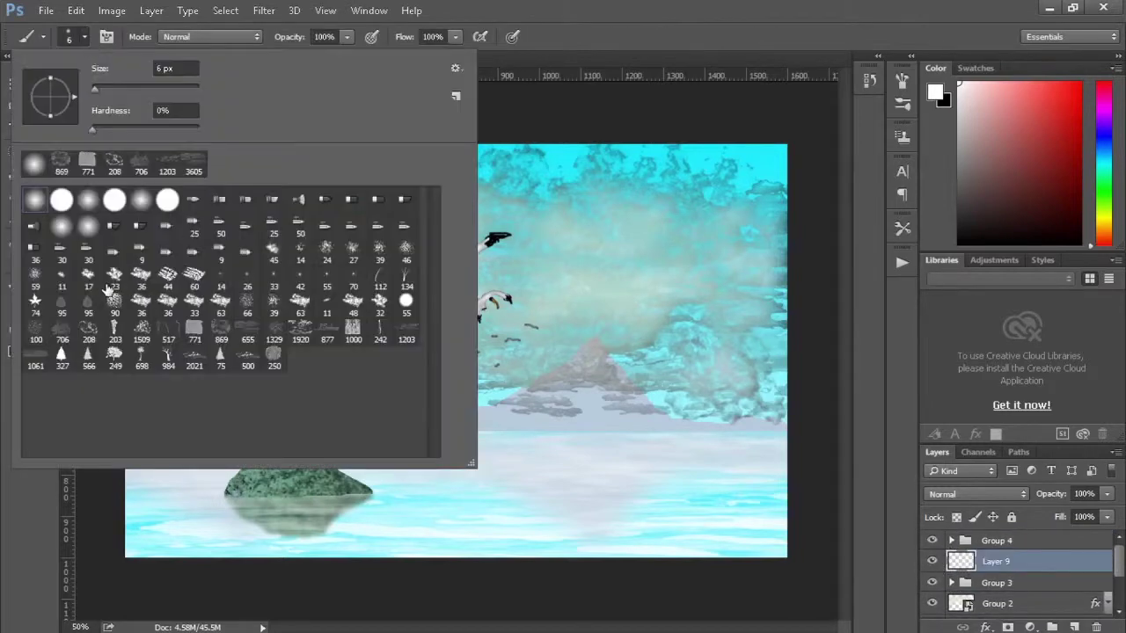
pyautogui.doubleClick(407, 277)
pyautogui.click(935, 92)
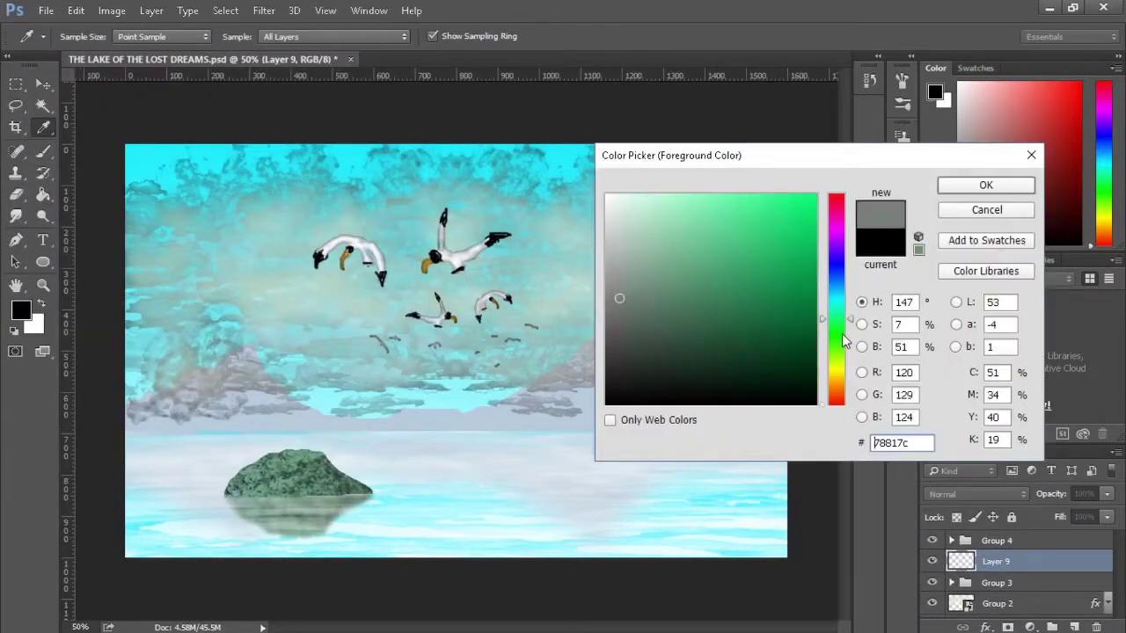
pyautogui.moveTo(850, 365); pyautogui.dragTo(815, 264)
pyautogui.press('Return')
pyautogui.moveTo(741, 552)
pyautogui.mouseDown()
pyautogui.moveTo(396, 528)
pyautogui.moveTo(704, 527)
pyautogui.moveTo(545, 528)
pyautogui.mouseUp()
# Reset colours to black and white and create Layer 10 for the cattails.
pyautogui.press('d')
pyautogui.rightClick(44, 151)
pyautogui.click(92, 166)
pyautogui.click(69, 36)
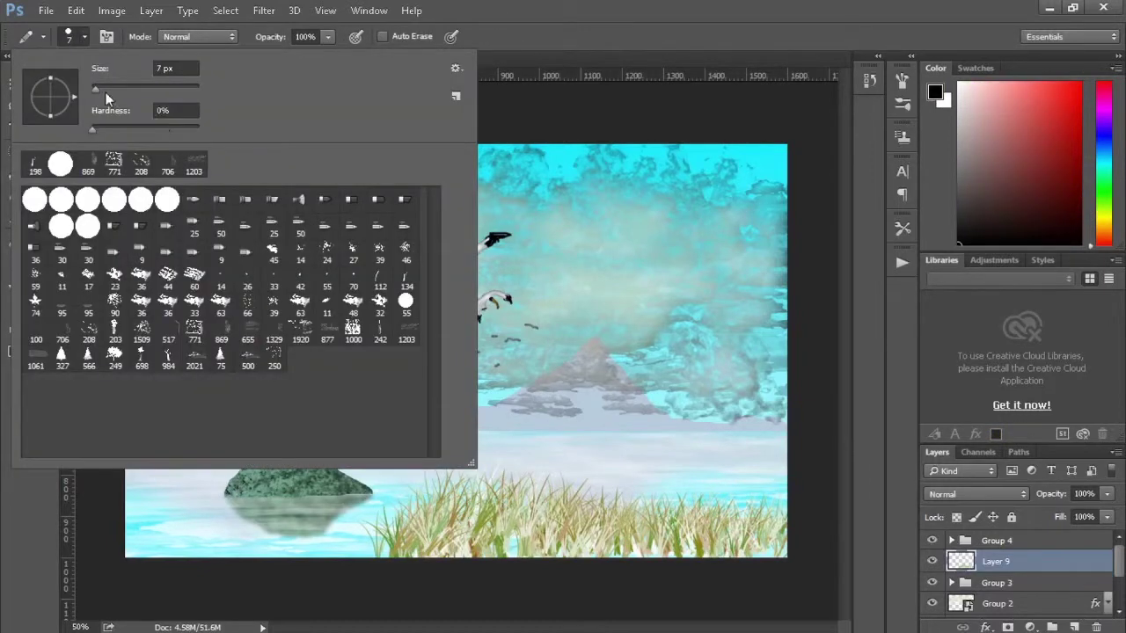
pyautogui.hotkey('ctrl', 'shift', 'alt', 'n')
# Paint cattails with a size-17 brush and give Layer 10 Color Overlay and Inner Shadow.
pyautogui.press('b')
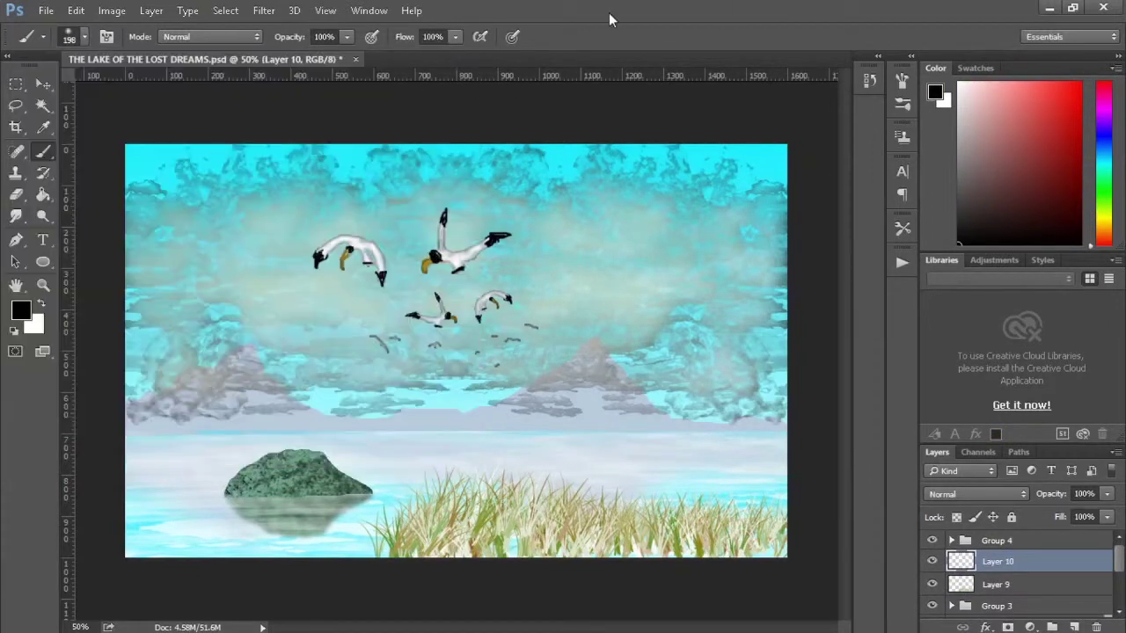
pyautogui.click(84, 36)
pyautogui.moveTo(100, 87); pyautogui.dragTo(62, 87)
pyautogui.press('Return')
pyautogui.doubleClick(934, 564)
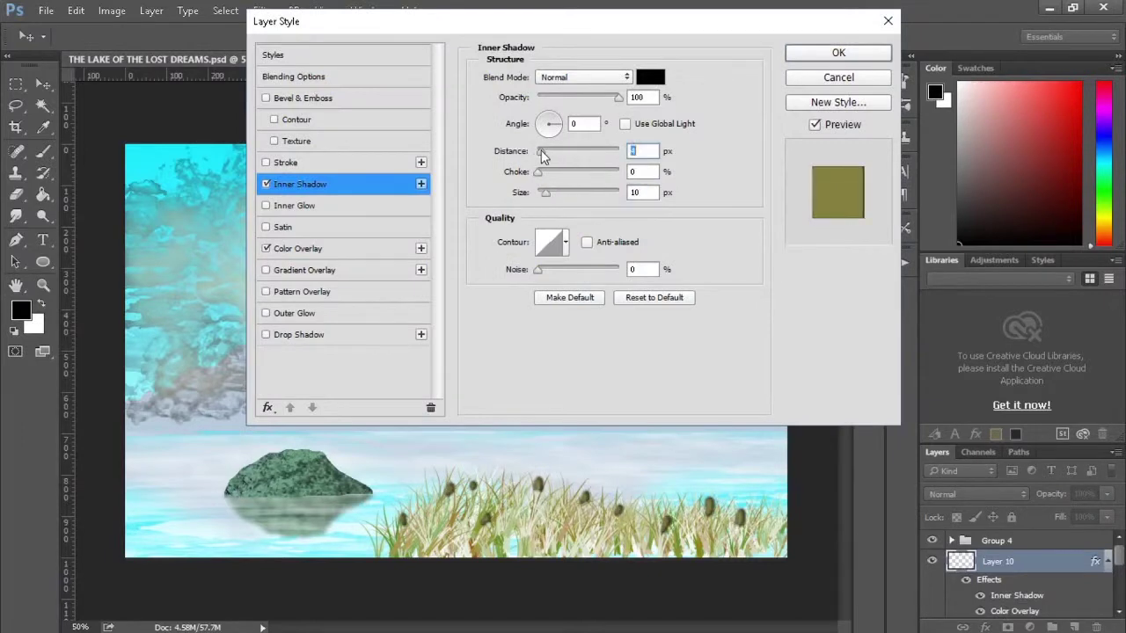
pyautogui.click(836, 53)
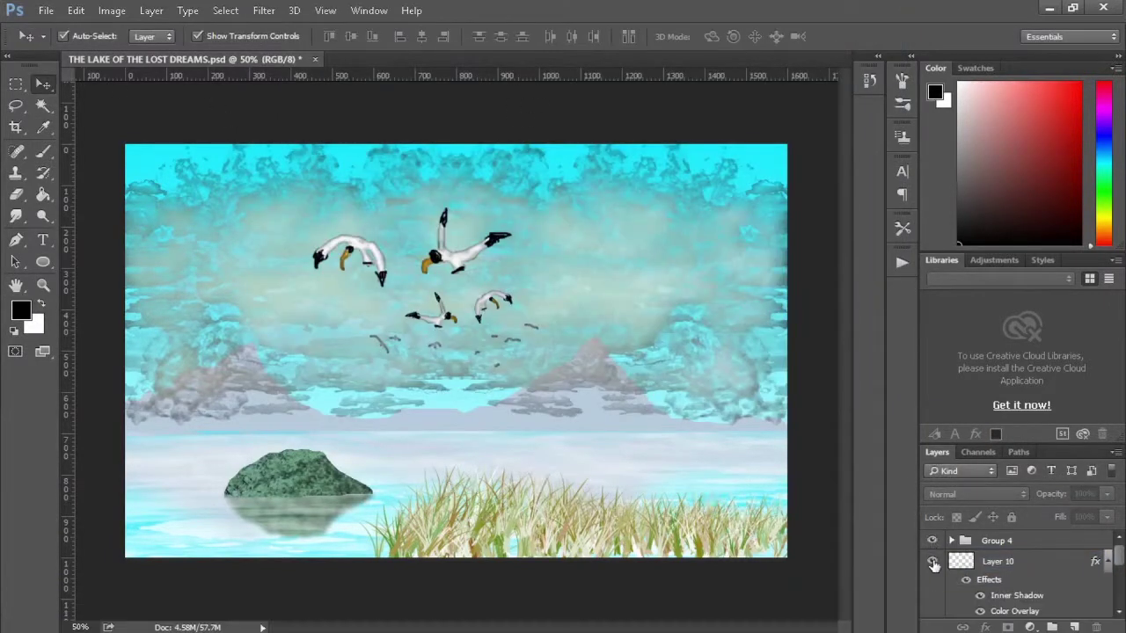
# Add a new lily pad layer and set the brush colours to muted green and white.
pyautogui.click(1074, 627)
pyautogui.press('b')
pyautogui.click(20, 309)
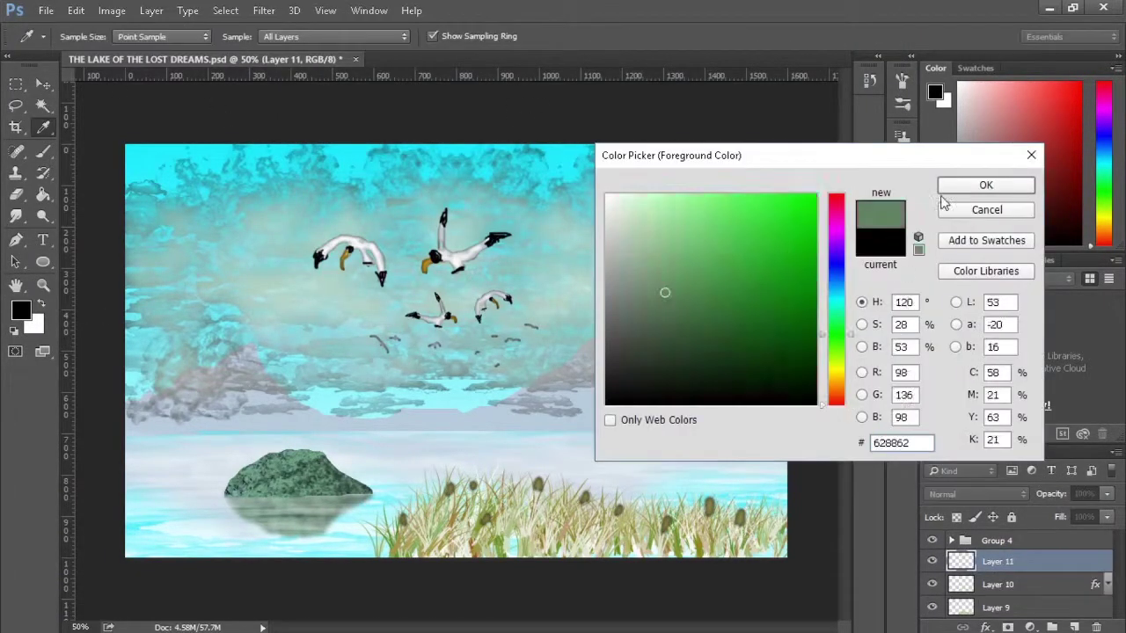
pyautogui.click(986, 184)
pyautogui.click(343, 541)
pyautogui.click(39, 304)
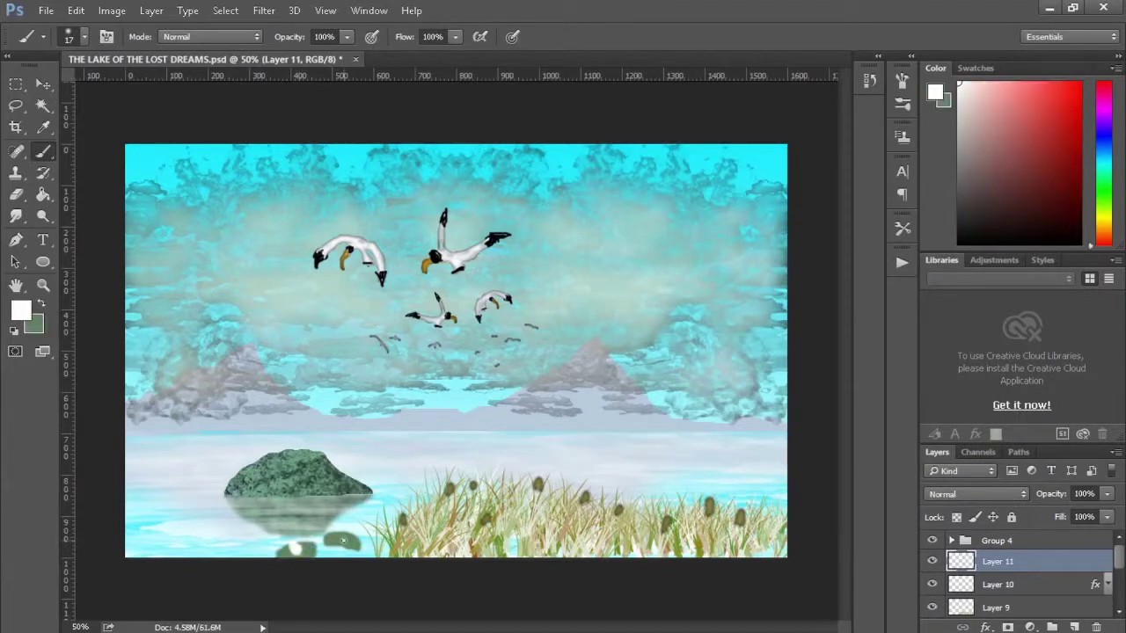
# Reveal the pink lily pad dabs on Layer 11 and give them an Inner Shadow.
pyautogui.click(930, 565)
pyautogui.doubleClick(1047, 562)
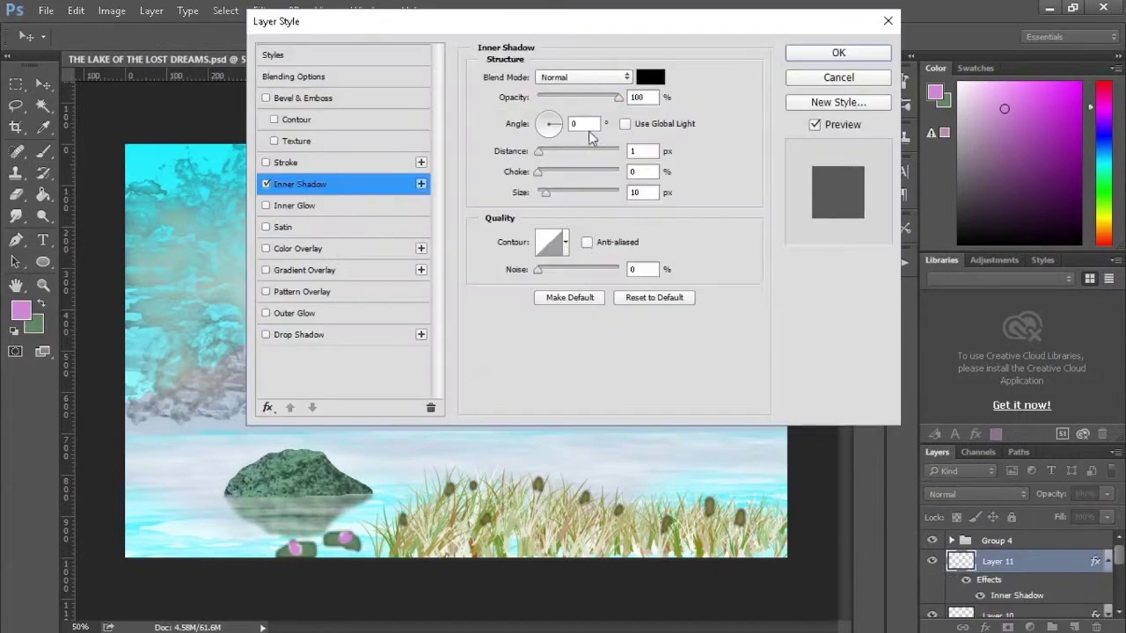
pyautogui.click(795, 78)
pyautogui.click(1107, 563)
pyautogui.click(951, 538)
# On new Layer 12, render a blurred grey Fibers texture over the left canvas in Screen mode.
pyautogui.click(1074, 627)
pyautogui.moveTo(128, 141); pyautogui.dragTo(528, 558)
pyautogui.click(326, 352)
pyautogui.click(264, 10)
pyautogui.click(616, 387)
pyautogui.click(1006, 184)
pyautogui.click(976, 494)
pyautogui.click(264, 9)
pyautogui.click(196, 254)
# Set the fibres to 75% opacity, perspective-transform and rotate them into rays shifted left.
pyautogui.press('Return')
pyautogui.moveTo(1106, 493); pyautogui.dragTo(1085, 512)
pyautogui.click(75, 10)
pyautogui.click(351, 428)
pyautogui.moveTo(125, 145); pyautogui.dragTo(327, 145)
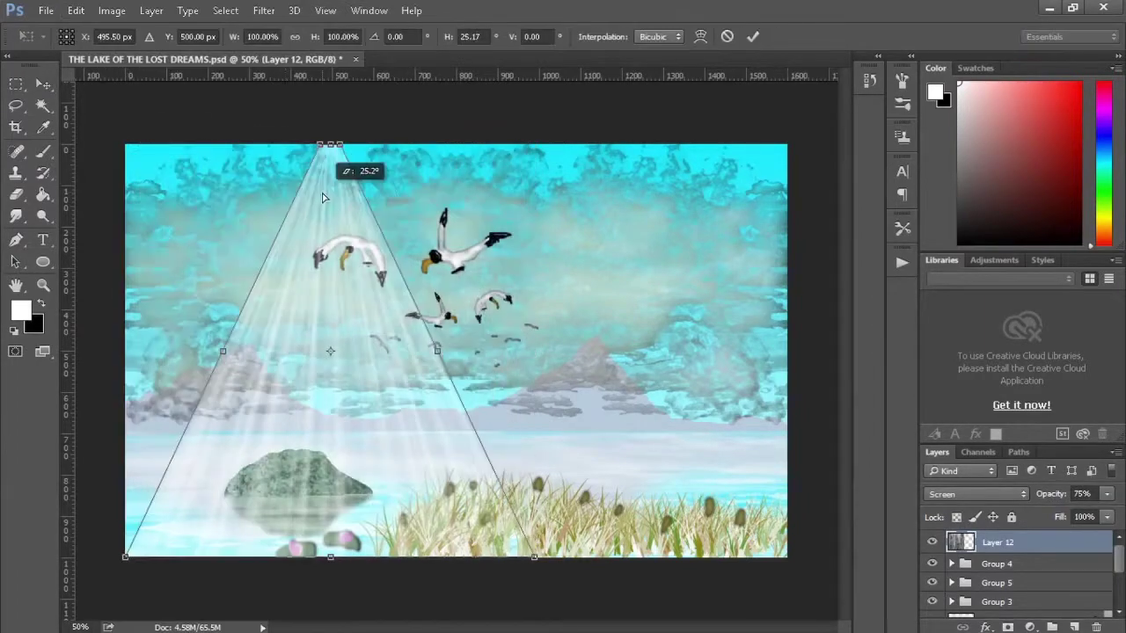
pyautogui.press('Return')
pyautogui.hotkey('ctrl', 't')
pyautogui.press('Return')
pyautogui.moveTo(150, 291); pyautogui.dragTo(106, 246)
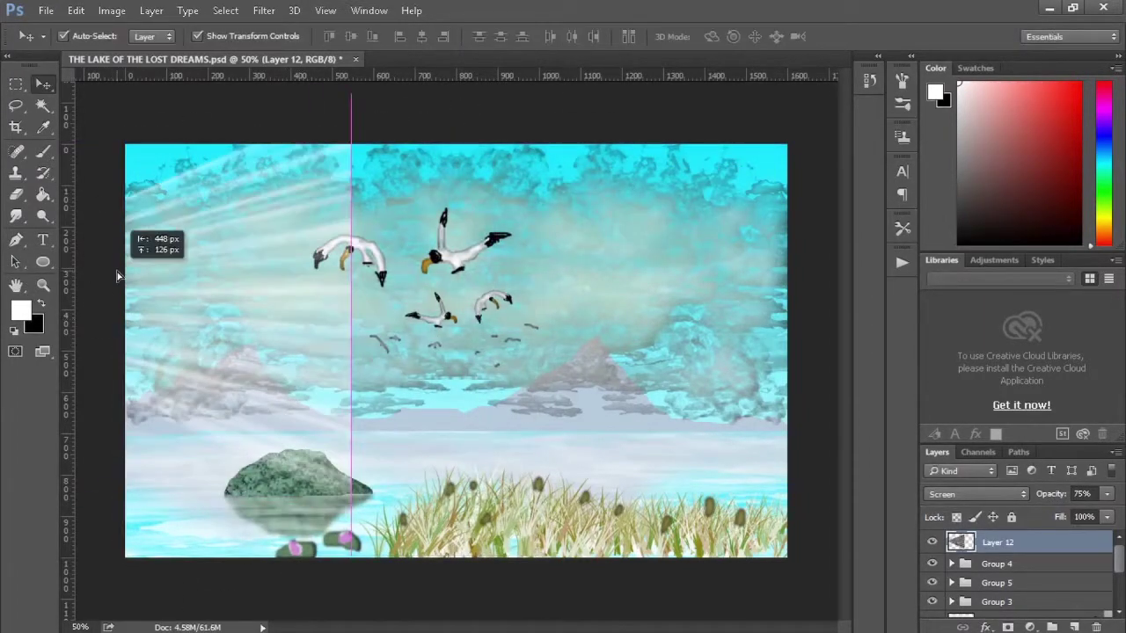
# Fade the light rays across the scene with a black gradient on the layer mask.
pyautogui.press('b')
pyautogui.press('x')
pyautogui.rightClick(43, 195)
pyautogui.click(105, 186)
pyautogui.click(118, 36)
pyautogui.click(53, 66)
pyautogui.moveTo(120, 238)
pyautogui.mouseDown()
pyautogui.moveTo(157, 299)
pyautogui.moveTo(369, 299)
pyautogui.mouseUp()
# Retarget the light ray pixels, reset the colours and select the rock group.
pyautogui.press('v')
pyautogui.click(961, 542)
pyautogui.press('x')
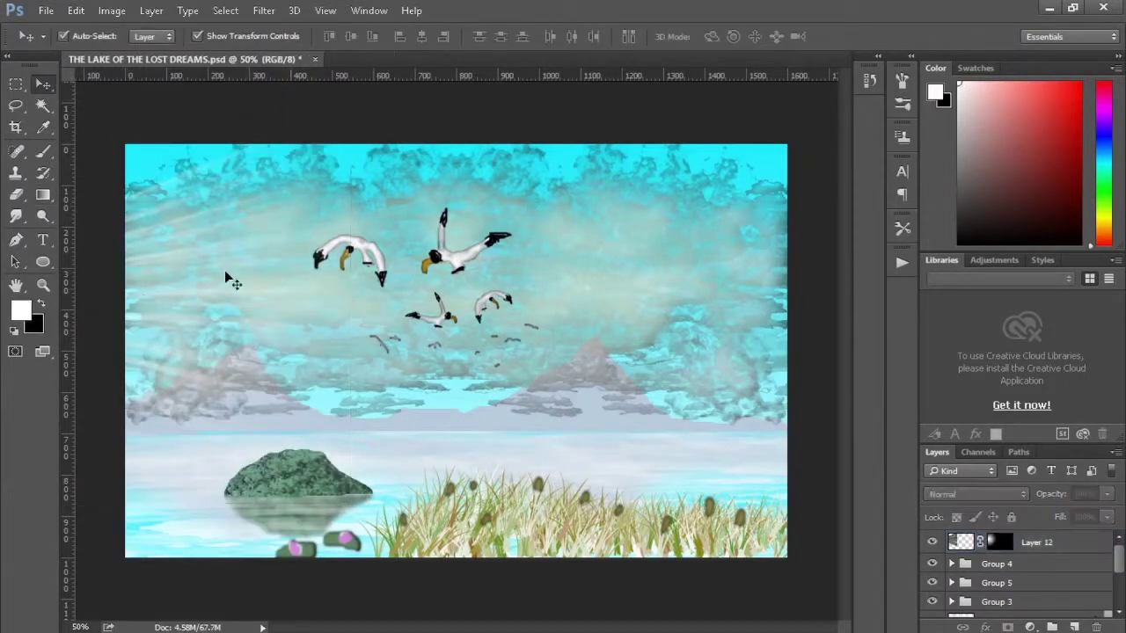
pyautogui.hotkey('ctrl', 't')
pyautogui.press('Return')
pyautogui.scroll(-3, 1021, 572)
pyautogui.click(997, 546)
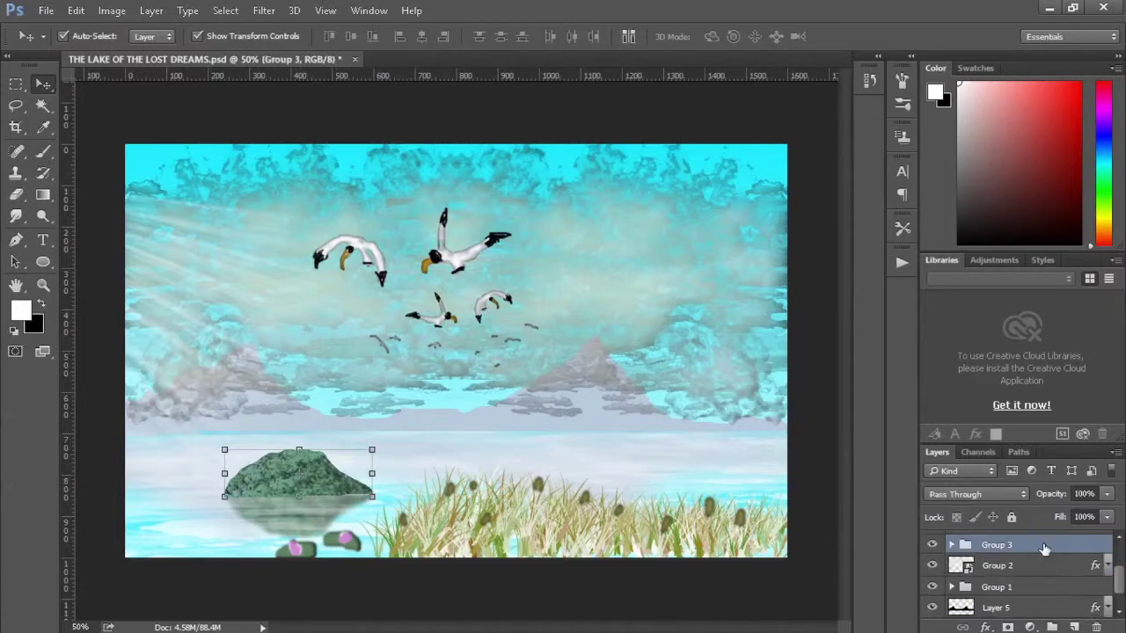
# Set Group 3's Inner Shadow distance to 25 px, then select the light ray Layer 12.
pyautogui.doubleClick(1025, 576)
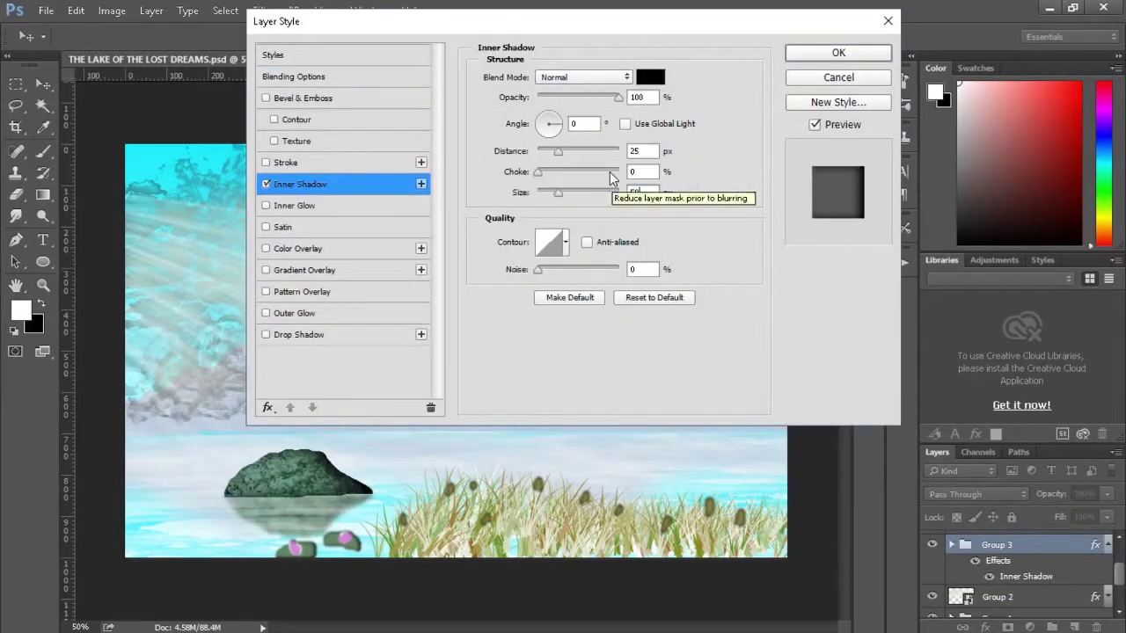
pyautogui.press('Return')
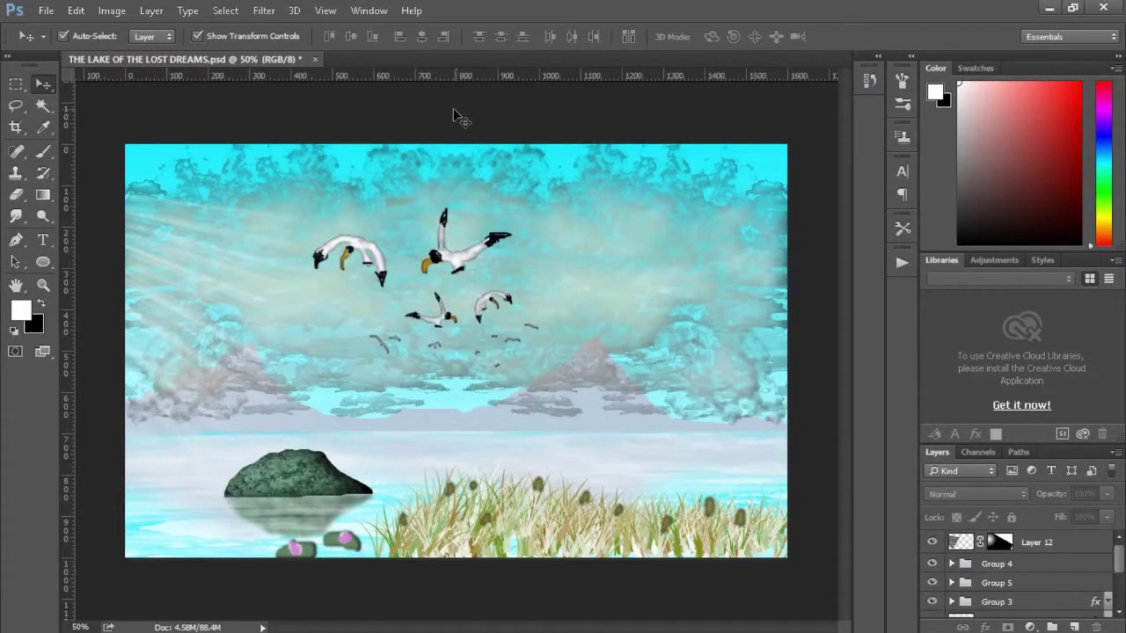
pyautogui.click(1030, 541)
pyautogui.scroll(-3, 1012, 581)
pyautogui.scroll(3, 1011, 581)
pyautogui.scroll(-3, 1012, 580)
pyautogui.scroll(5, 933, 567)
pyautogui.click(1031, 628)
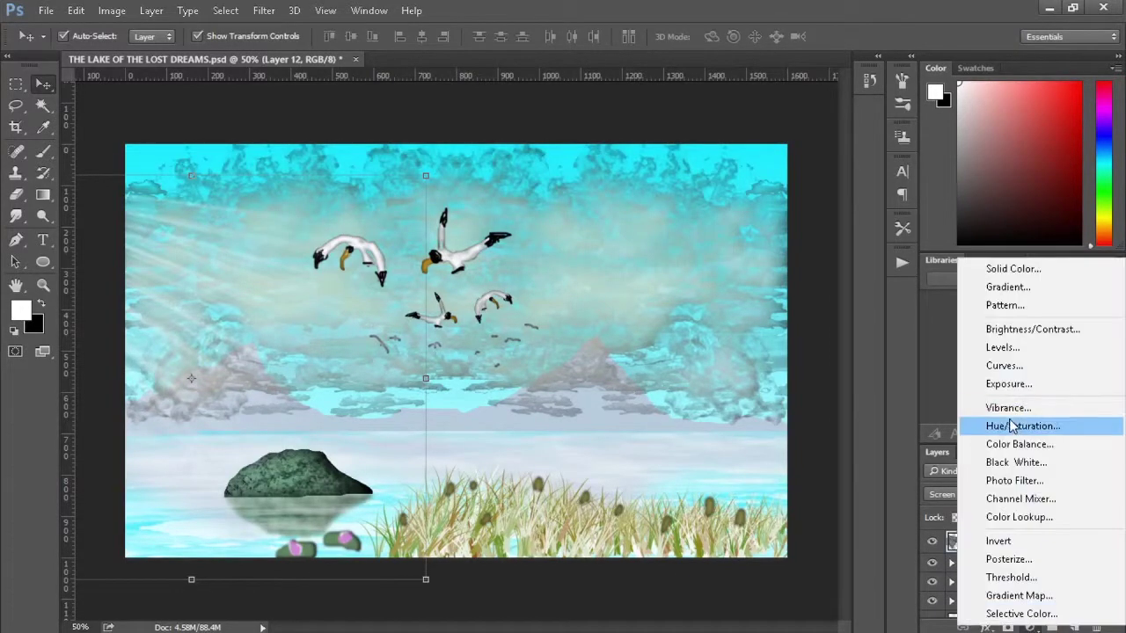
# Add a Color Balance with midtones 0, -50, -50 blended in Hue mode.
pyautogui.click(989, 444)
pyautogui.moveTo(789, 278); pyautogui.dragTo(708, 278)
pyautogui.moveTo(789, 306); pyautogui.dragTo(871, 306)
pyautogui.click(897, 272)
pyautogui.write('0')
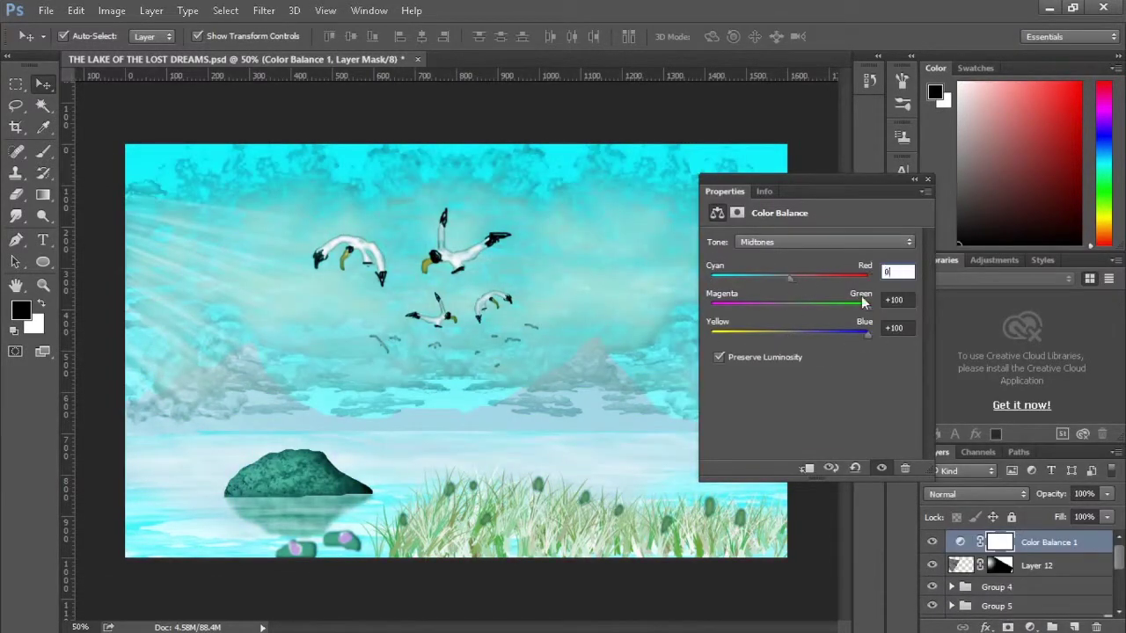
pyautogui.press('Tab')
pyautogui.write('0')
pyautogui.press('Tab')
pyautogui.write('-50')
pyautogui.hotkey('shift', 'Tab')
pyautogui.write('-50')
pyautogui.hotkey('shift', 'Tab')
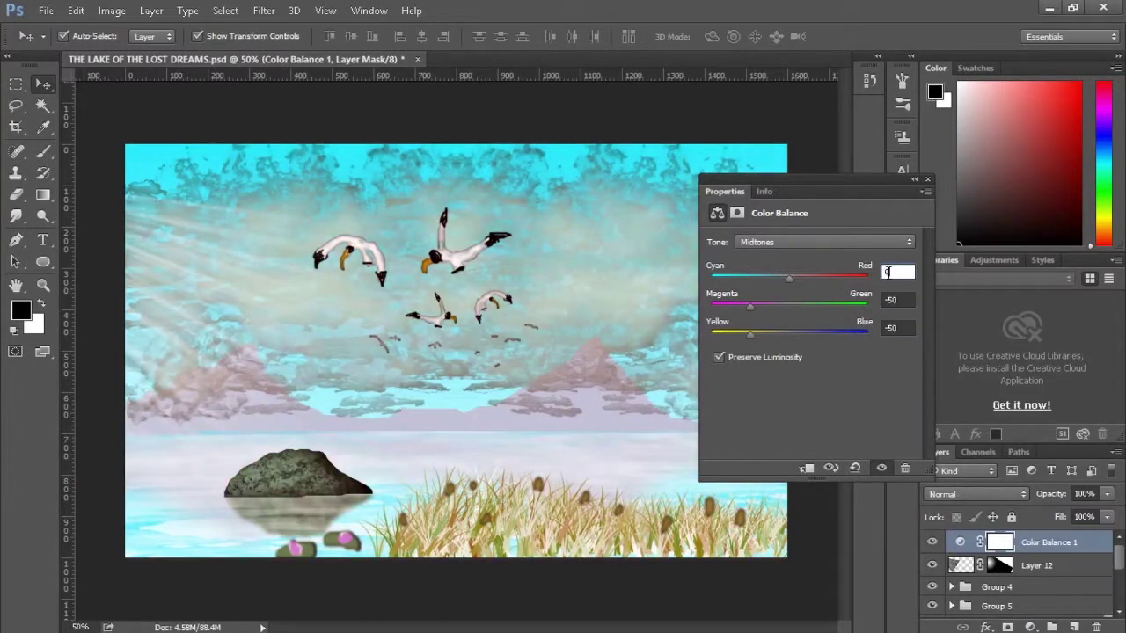
pyautogui.click(977, 494)
pyautogui.click(950, 446)
# Try a Vibrance adjustment, remove it, and select the sky group Group 2.
pyautogui.click(1030, 627)
pyautogui.click(993, 405)
pyautogui.moveTo(855, 256); pyautogui.dragTo(740, 251)
pyautogui.click(905, 468)
pyautogui.click(1030, 627)
pyautogui.press('Escape')
pyautogui.scroll(-5, 1012, 571)
pyautogui.click(999, 541)
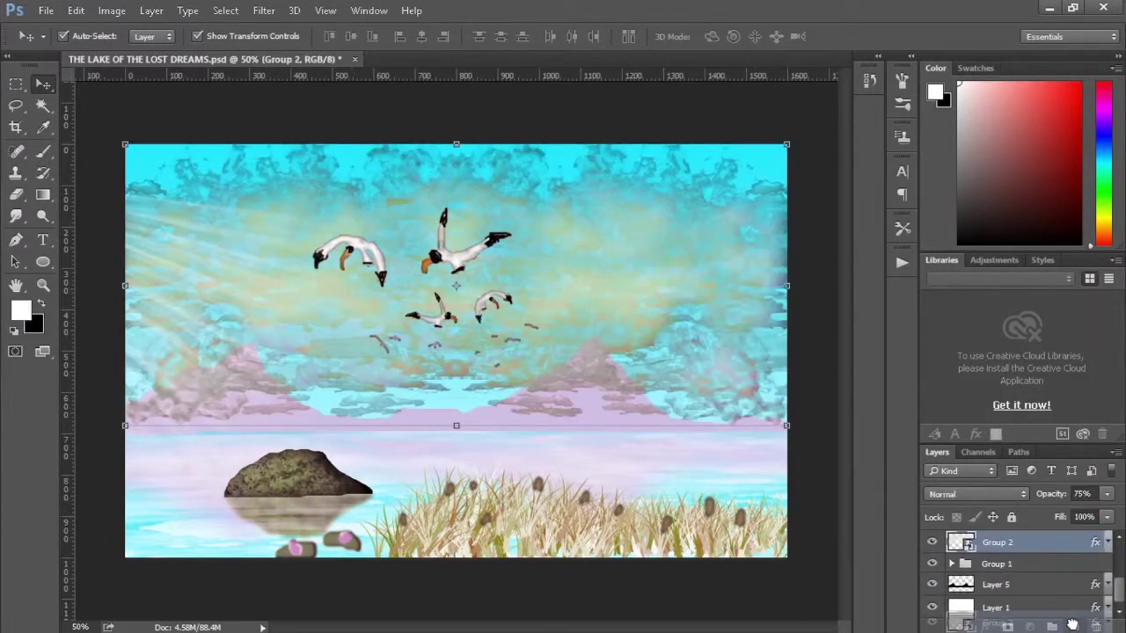
# Duplicate the sky group and flip the copy down below the horizon.
pyautogui.hotkey('ctrl', 'j')
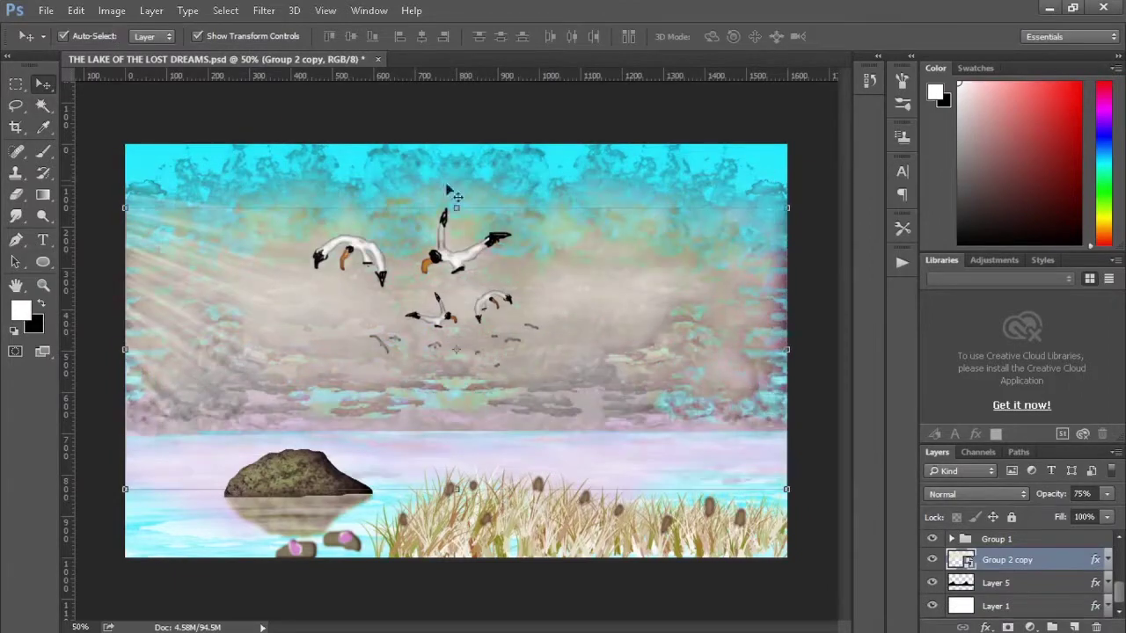
pyautogui.hotkey('ctrl', 't')
pyautogui.moveTo(455, 165); pyautogui.dragTo(534, 568)
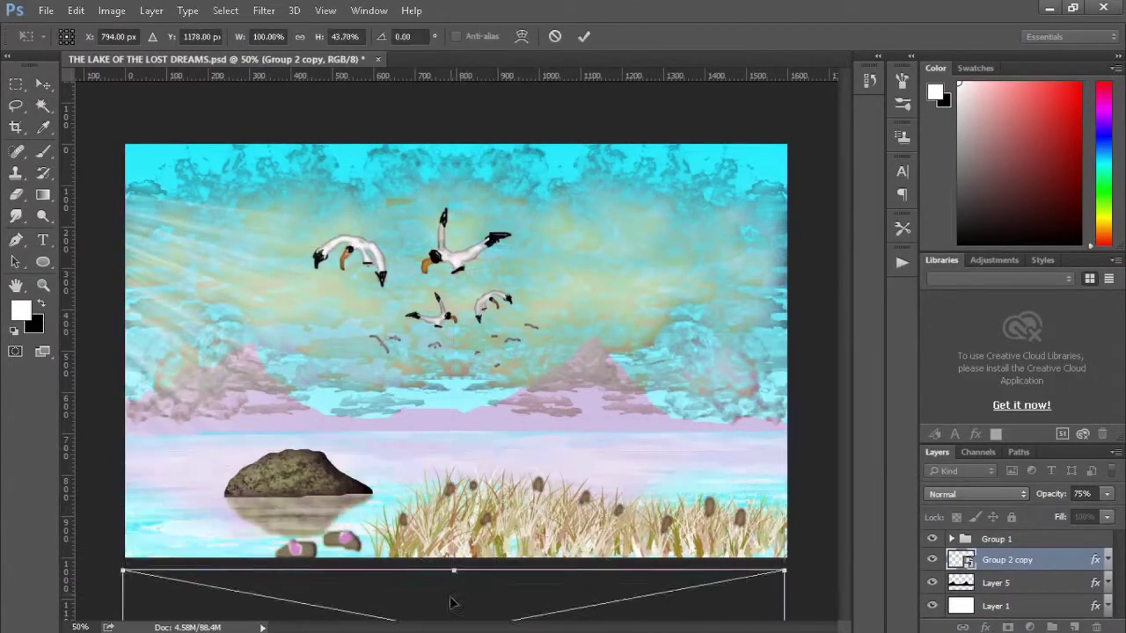
pyautogui.click(997, 539)
pyautogui.click(510, 247)
# Squash the sky copy into the lake band and place the rock reflection above it.
pyautogui.click(953, 562)
pyautogui.click(1020, 583)
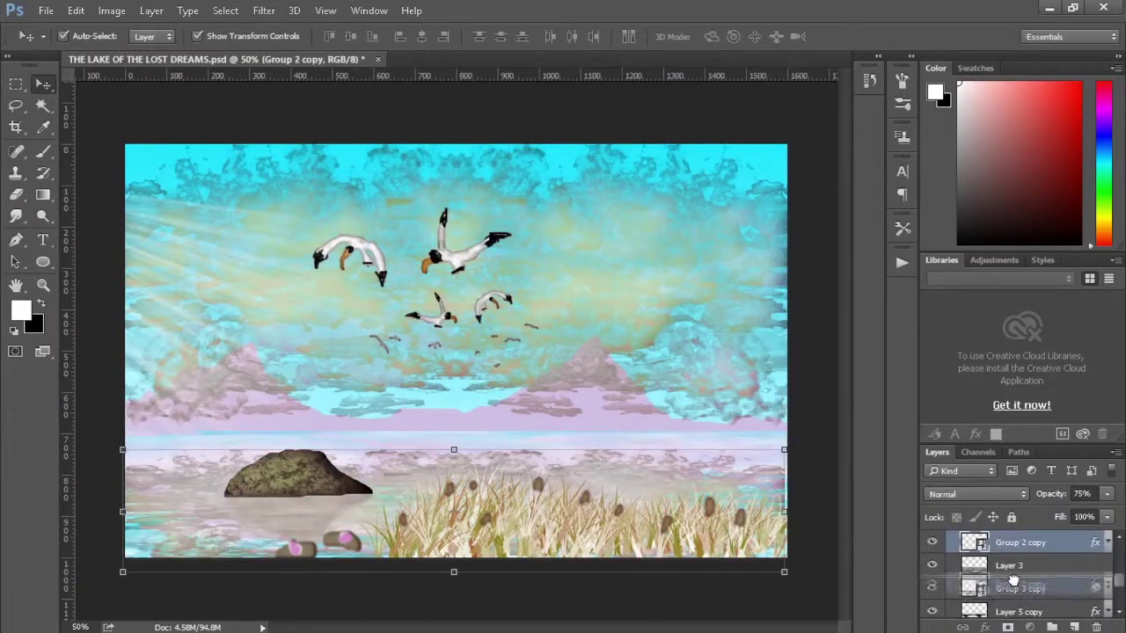
pyautogui.hotkey('ctrl', 't')
pyautogui.moveTo(455, 401); pyautogui.dragTo(403, 463)
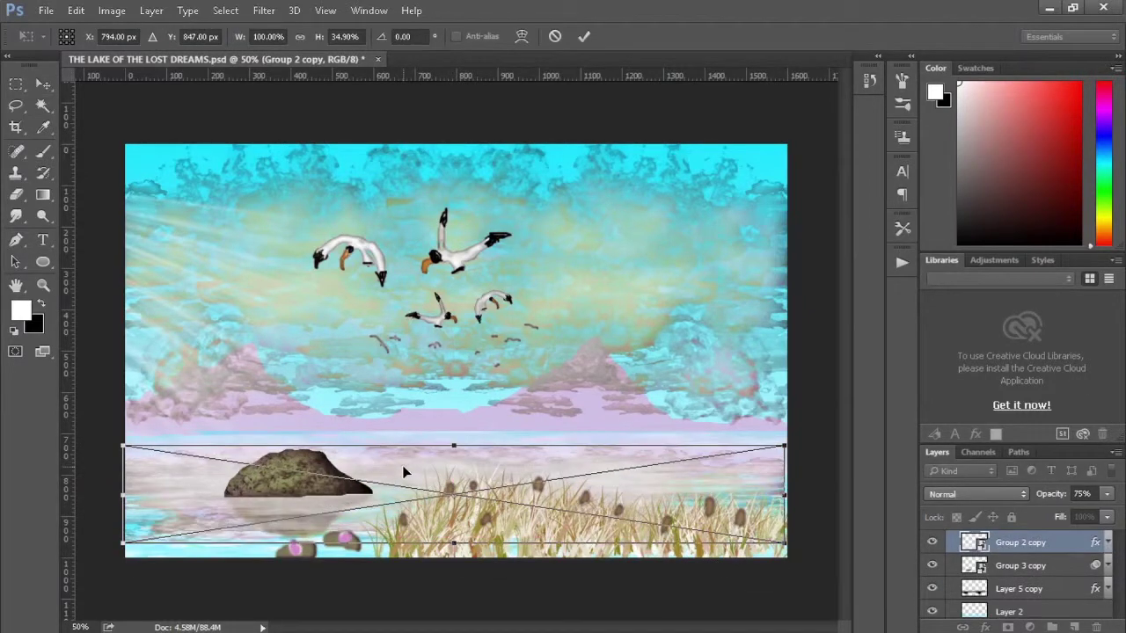
pyautogui.click(1020, 567)
pyautogui.moveTo(1020, 567); pyautogui.dragTo(1011, 538)
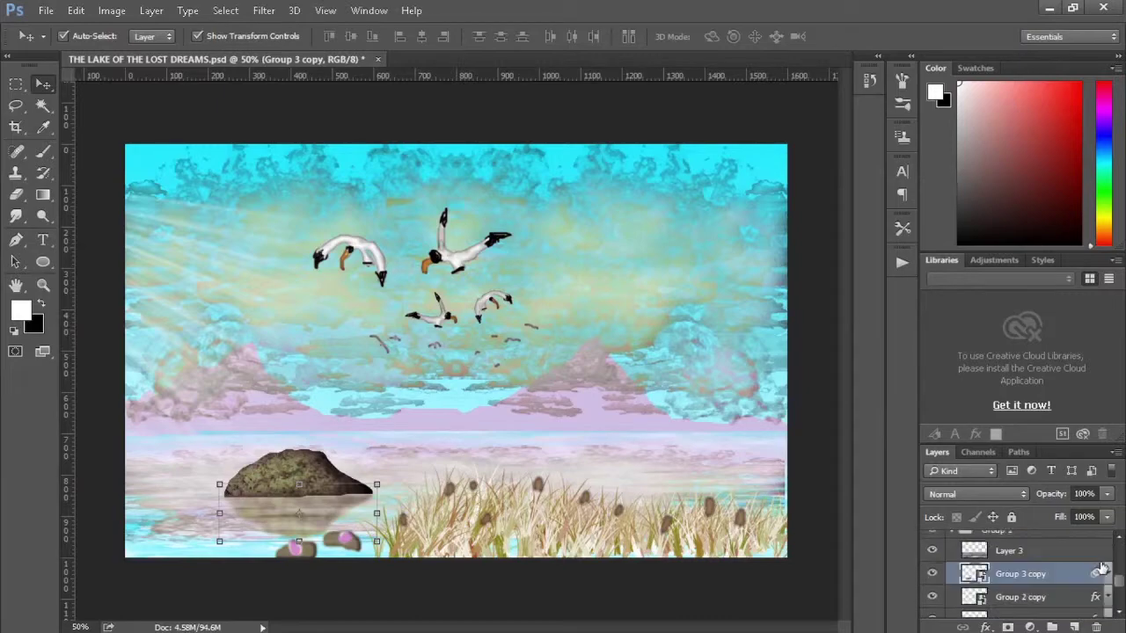
# Set Brightness -25 and Contrast -50, then run the MY SIGNATURE action.
pyautogui.moveTo(810, 283)
pyautogui.mouseDown()
pyautogui.moveTo(773, 282)
pyautogui.moveTo(795, 282)
pyautogui.mouseUp()
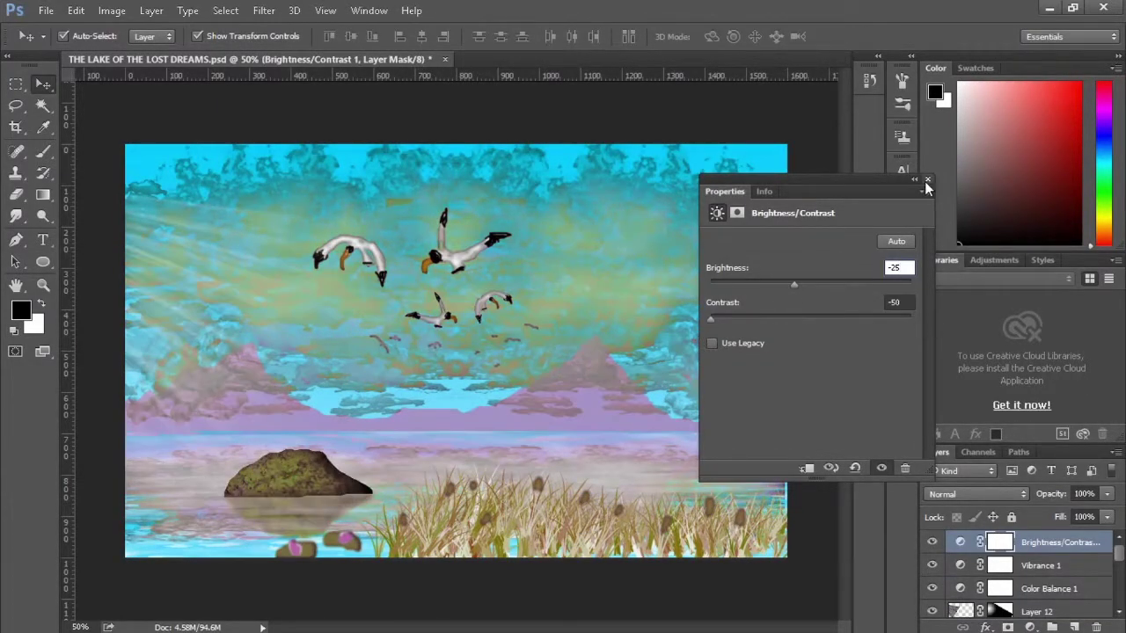
pyautogui.scroll(-2, 808, 406)
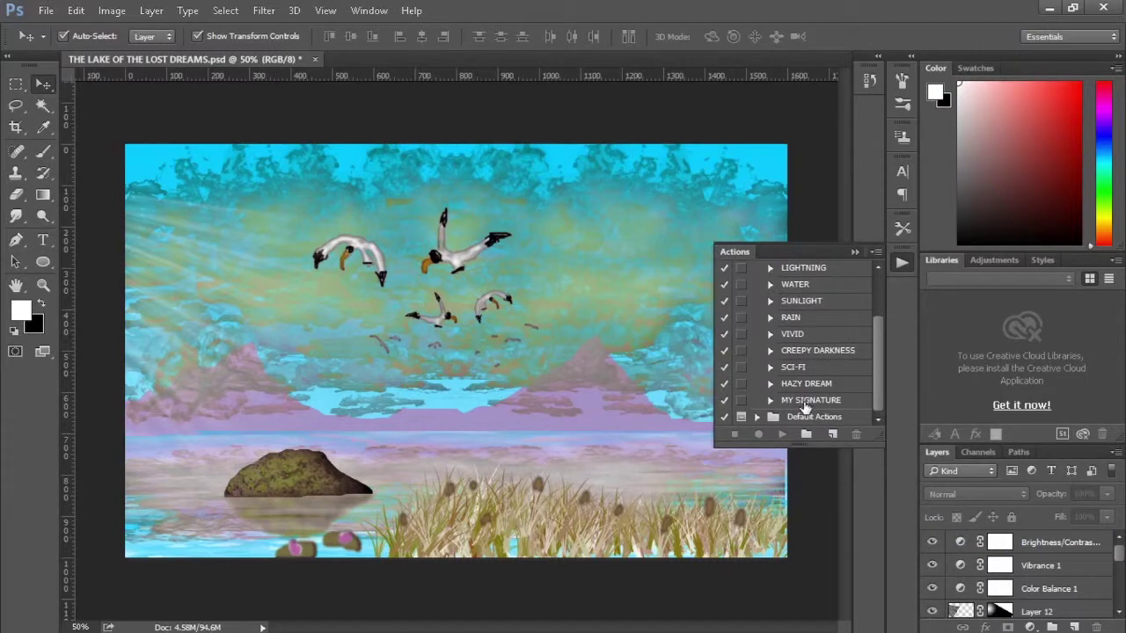
pyautogui.click(902, 262)
pyautogui.scroll(-5, 1011, 572)
# Compare the Layer 5 copy water layer in Group 3 by toggling it off and on.
pyautogui.click(963, 573)
pyautogui.click(951, 555)
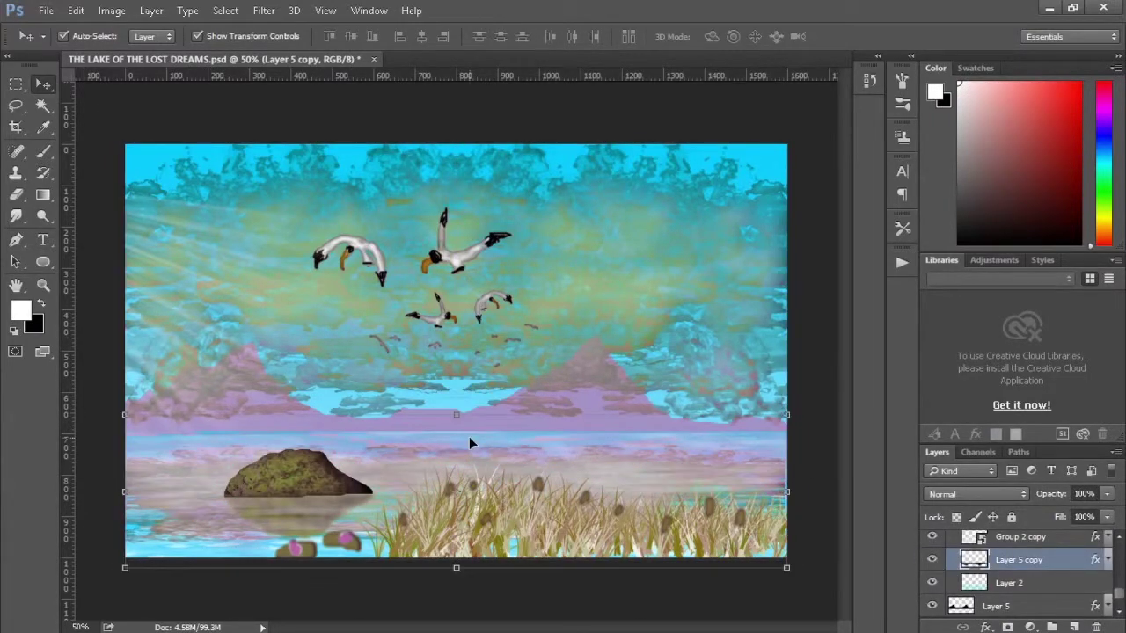
pyautogui.click(932, 560)
pyautogui.scroll(-1, 934, 577)
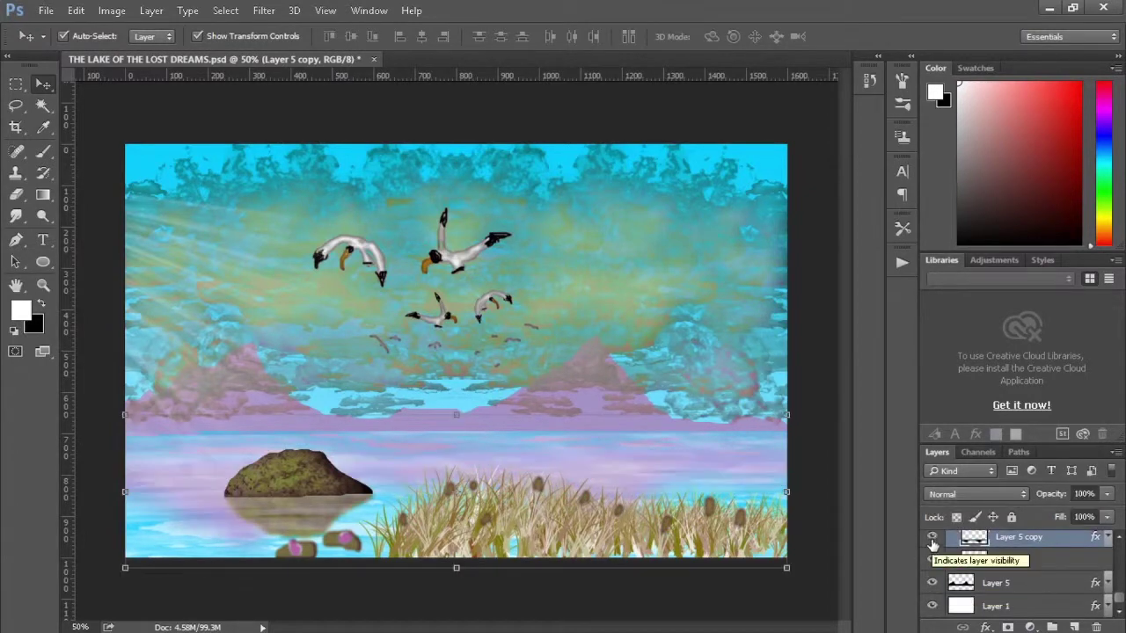
pyautogui.click(946, 583)
pyautogui.click(952, 583)
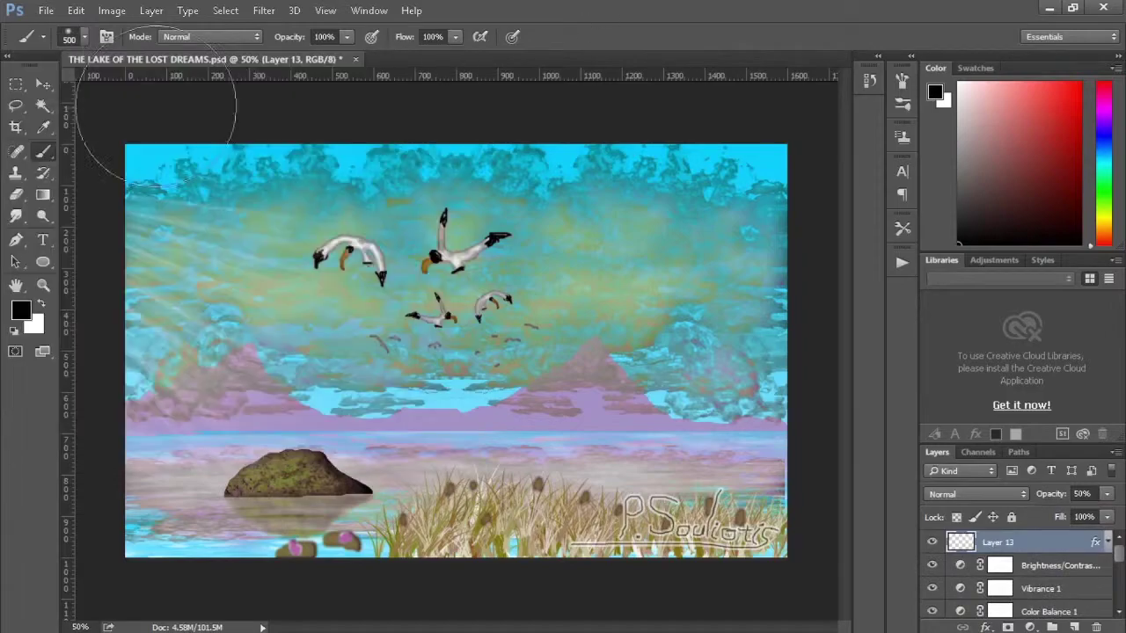
pyautogui.press('v')
pyautogui.click(641, 106)
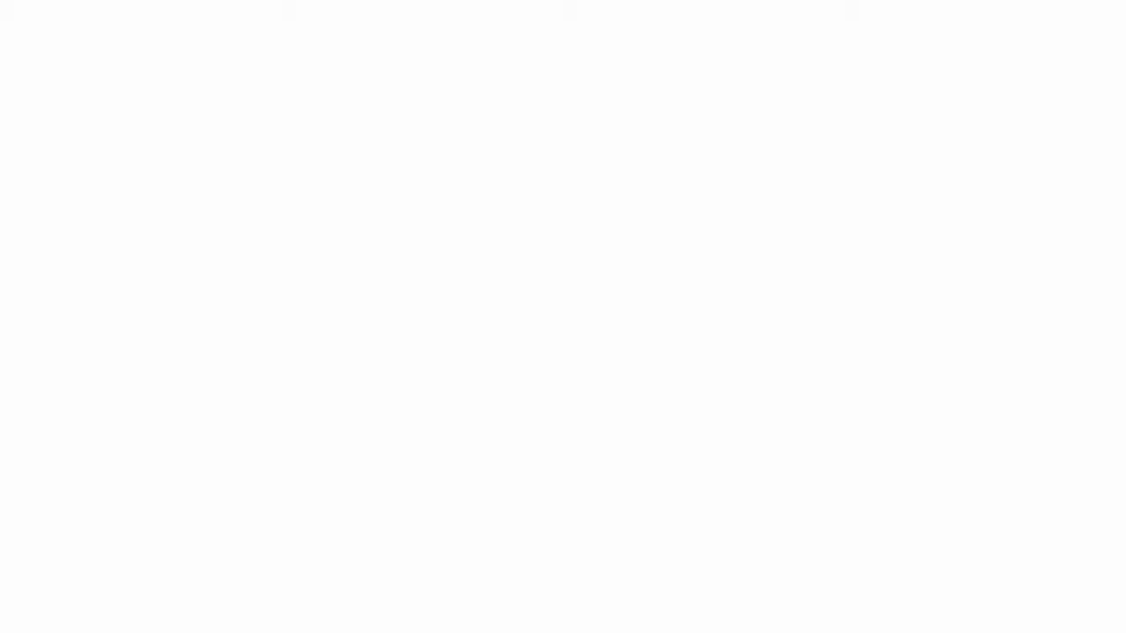